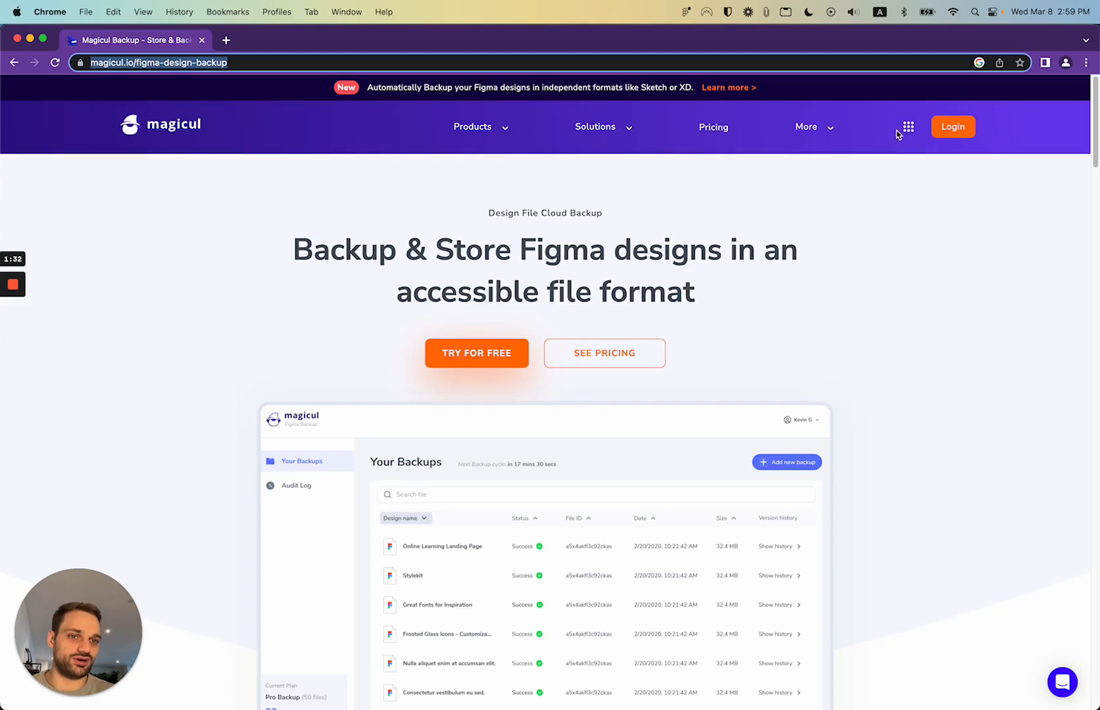
Log in to the Figma Backup Tool with the account email and password
mouse_move(898, 133)
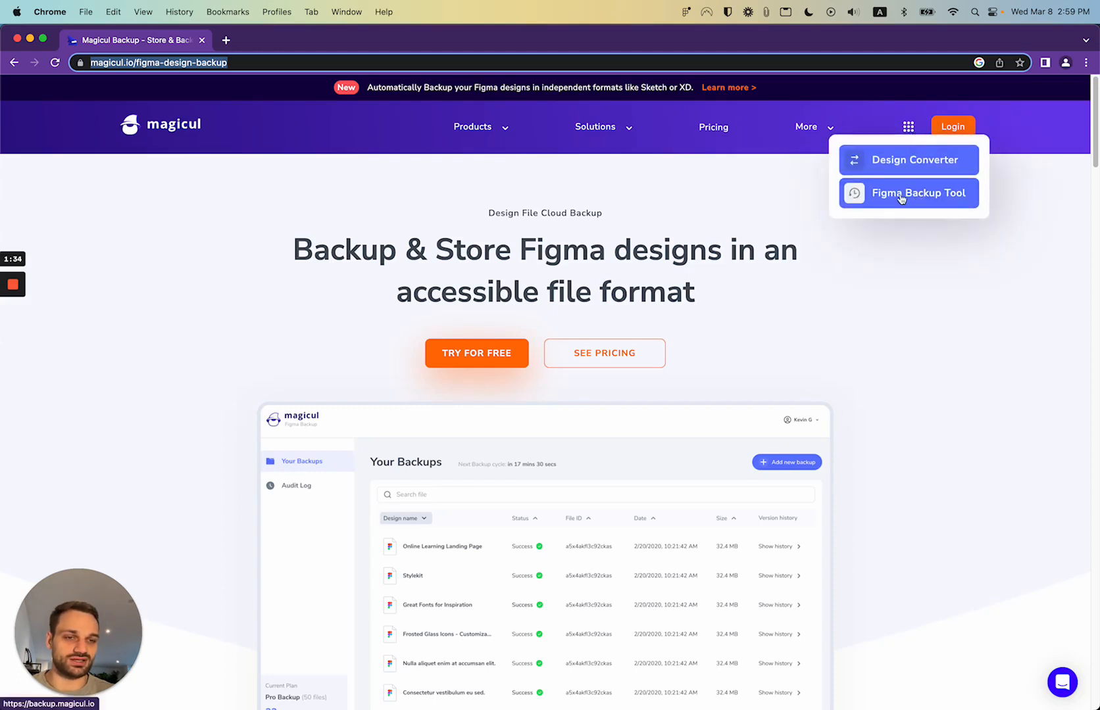
click(900, 194)
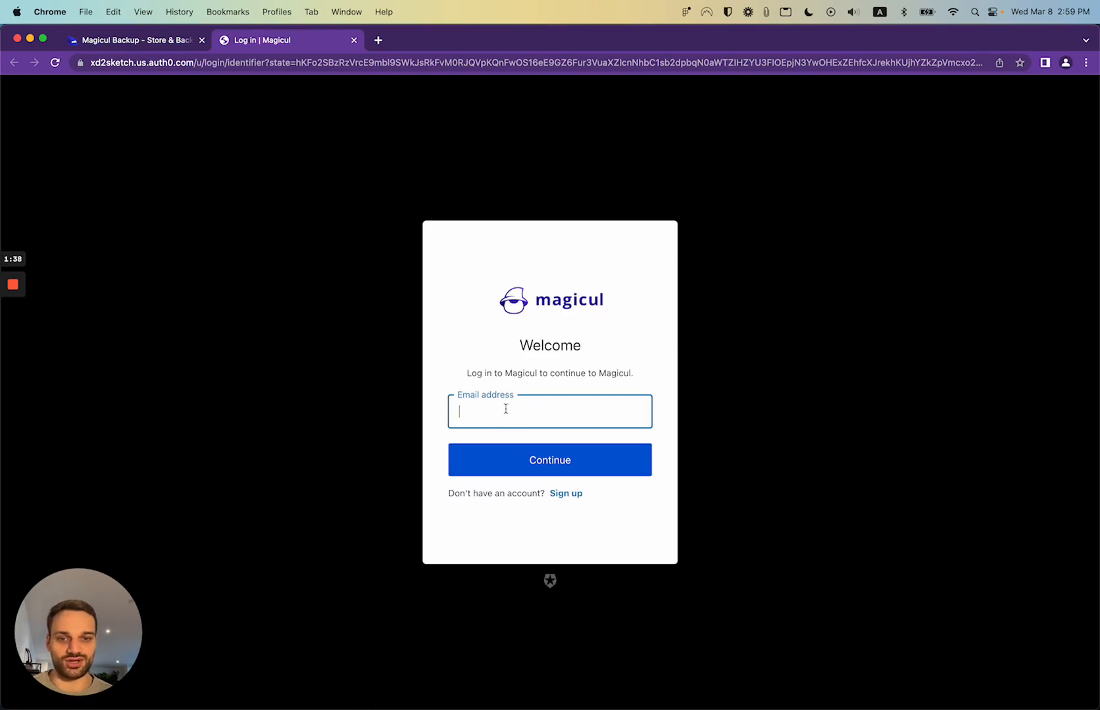
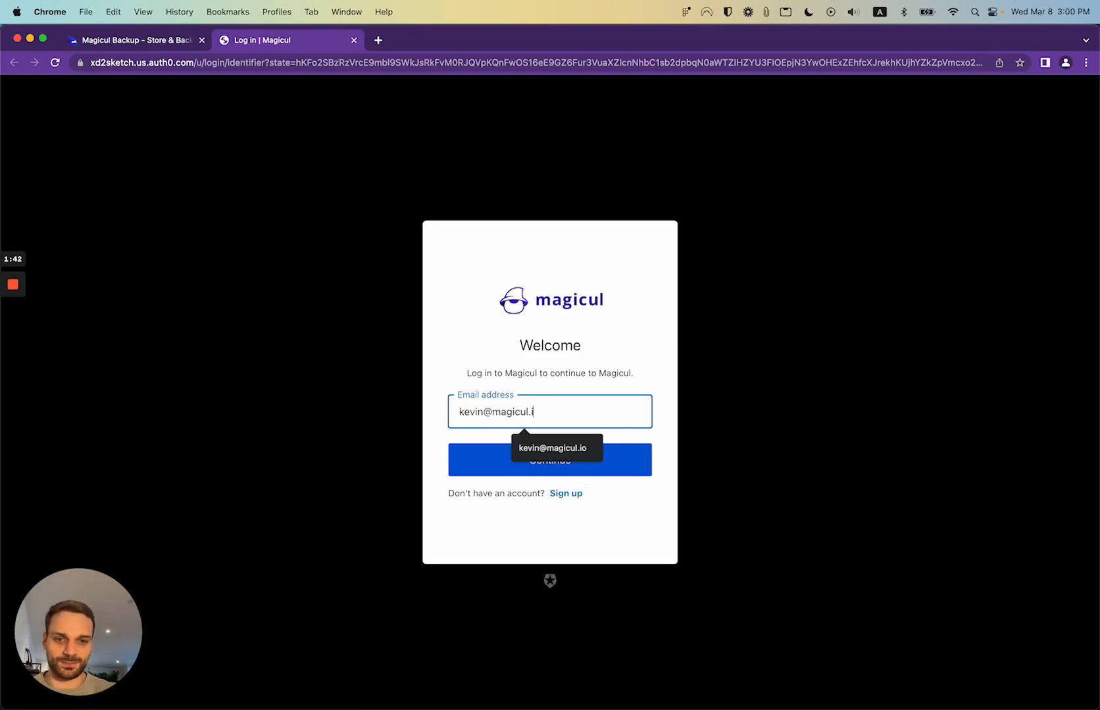
key(Return)
text(•••••••••)
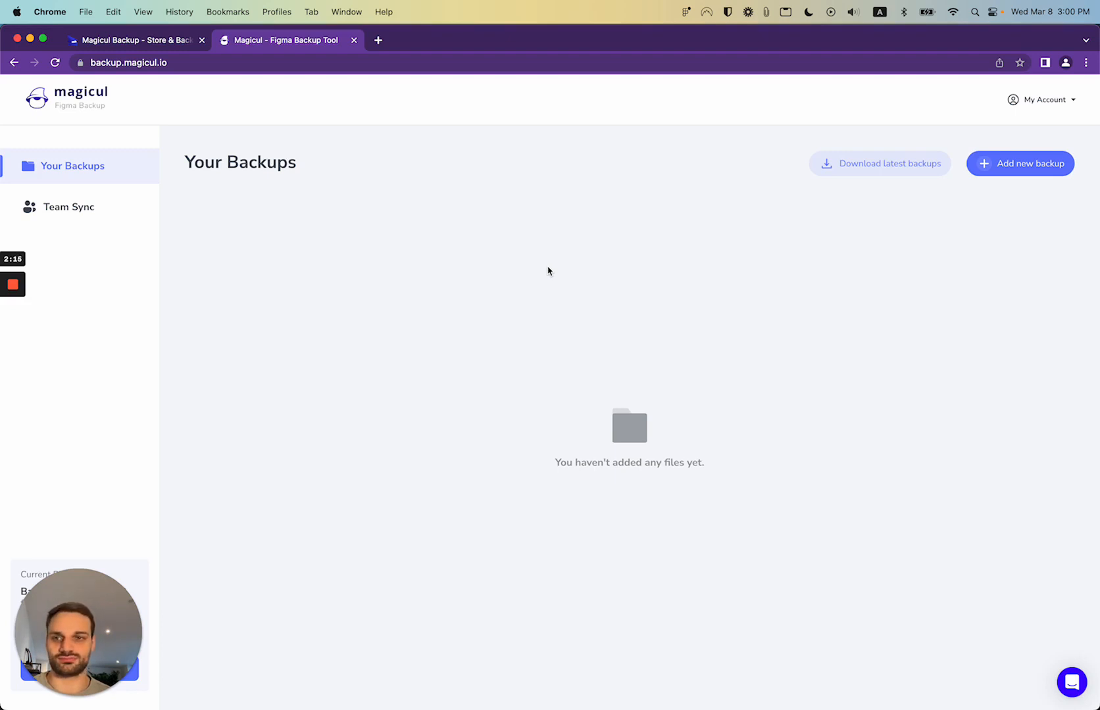
Connect the Figma account from Account Settings and grant Magicul Figma Backup access
click(1043, 104)
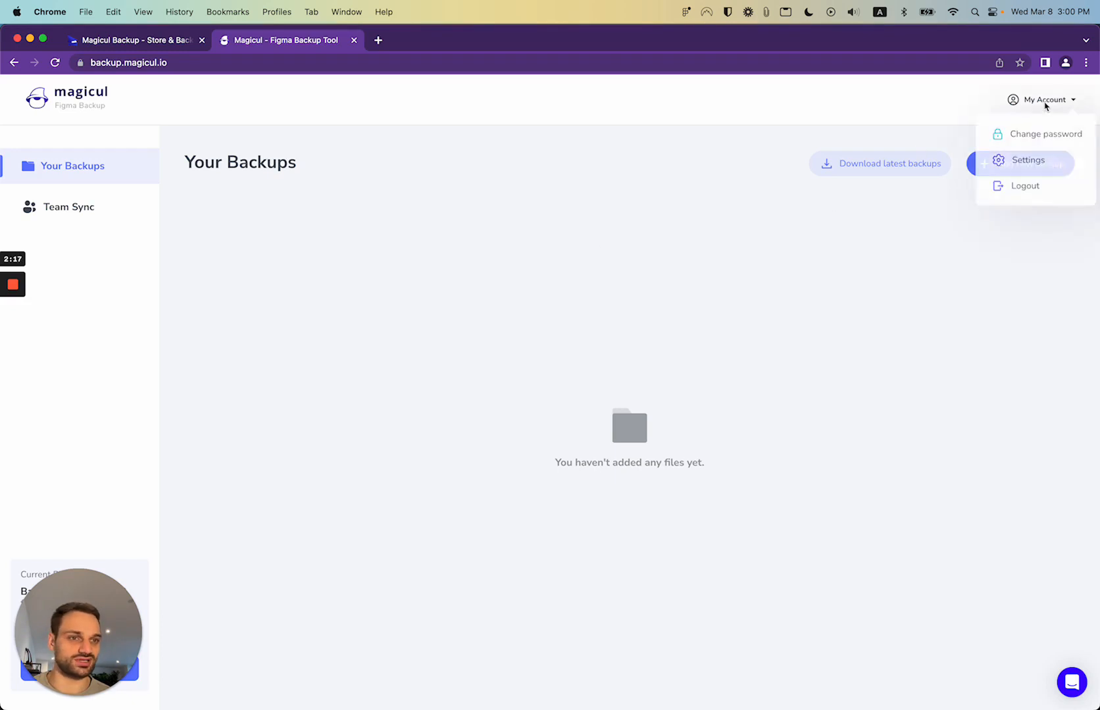
click(1018, 161)
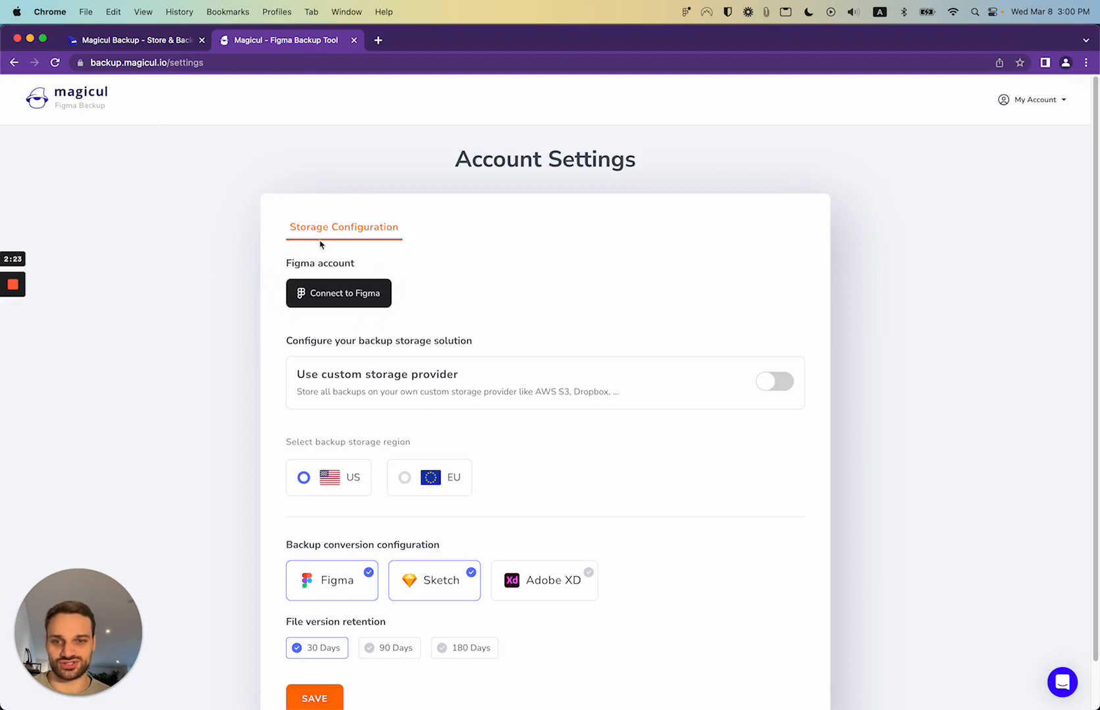
click(345, 296)
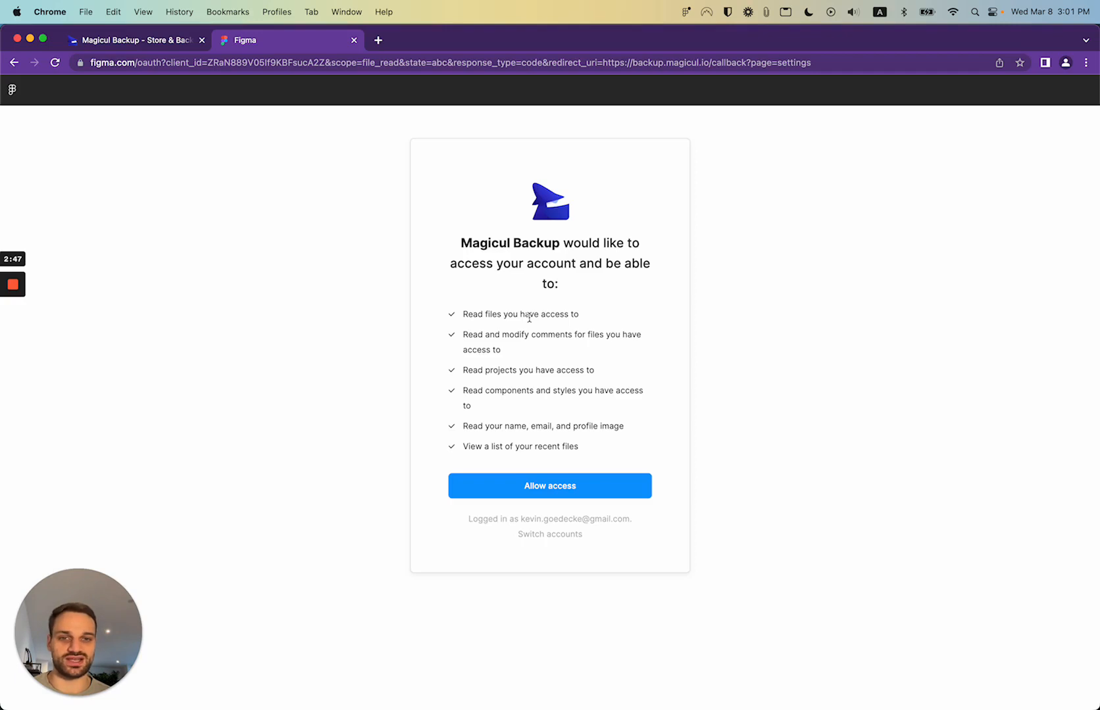
click(556, 492)
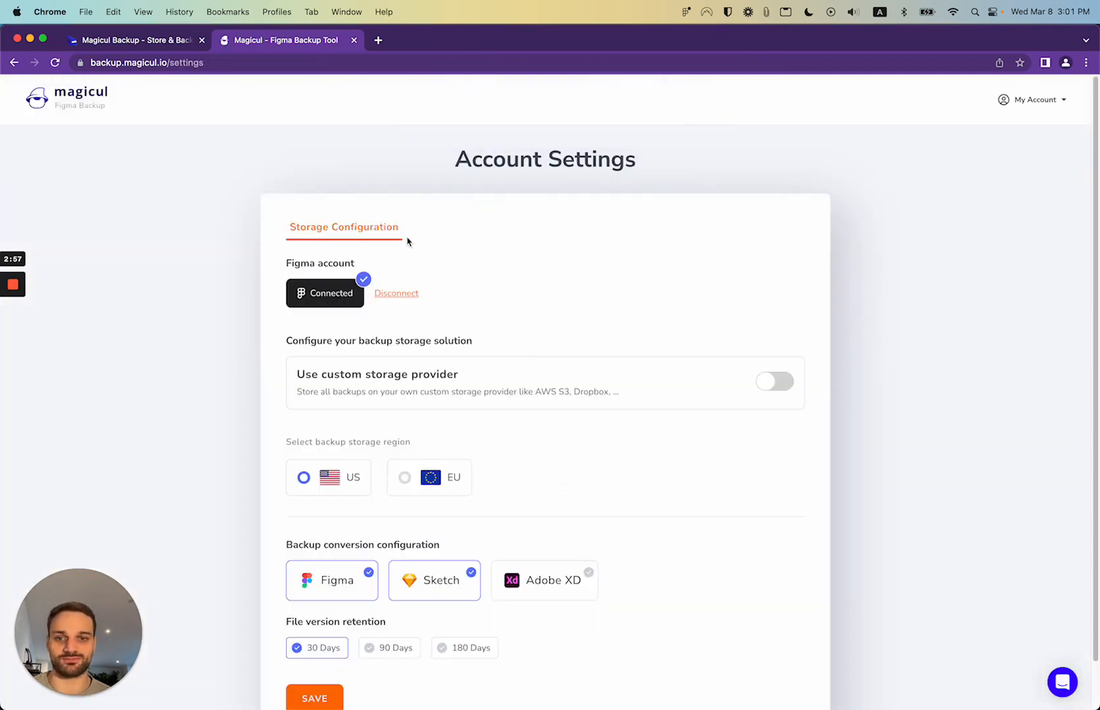
Save the storage configuration with 30-day file retention and return to Your Backups
scroll(403, 404, down, 2)
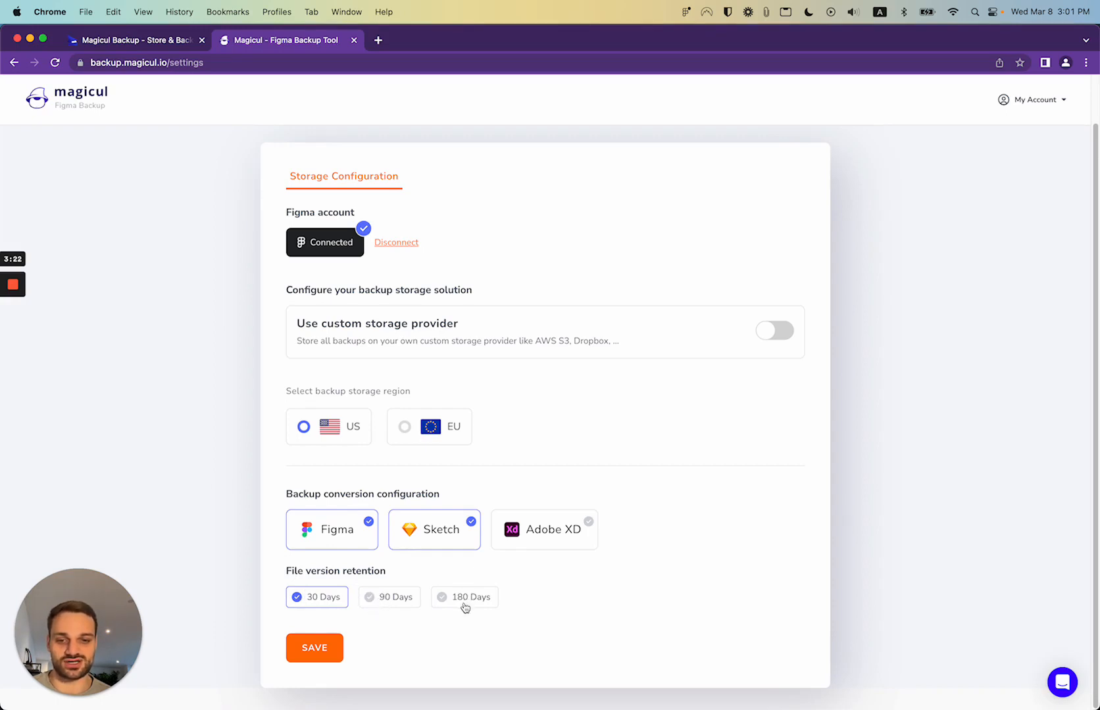
click(412, 606)
click(315, 597)
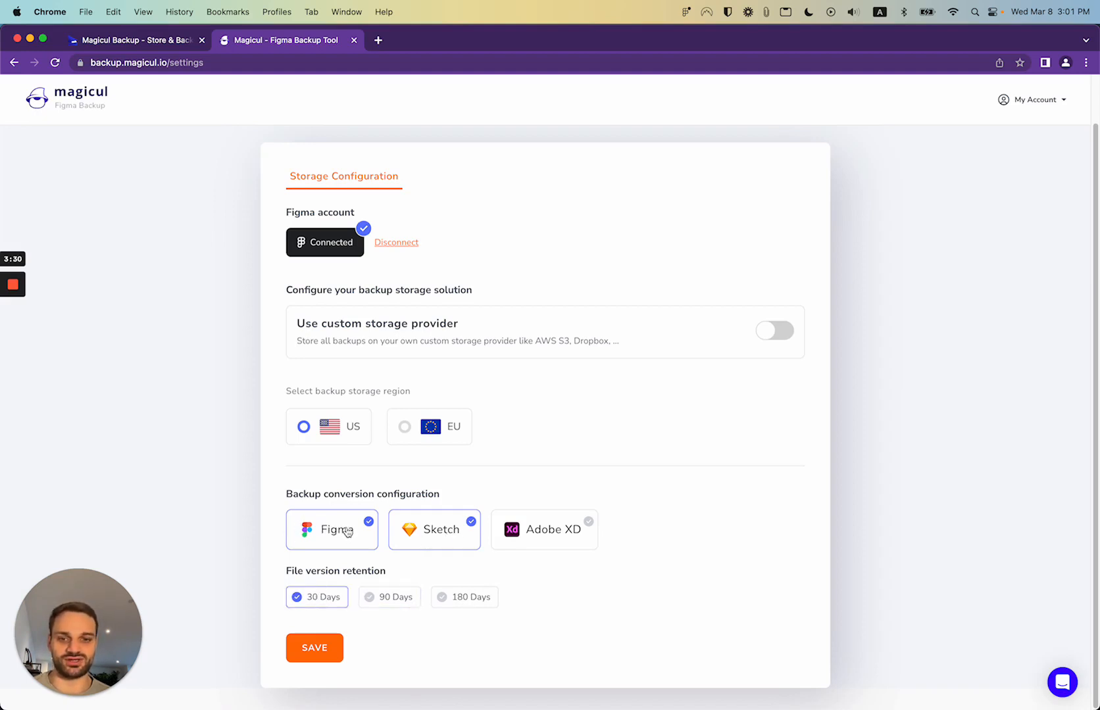
click(331, 659)
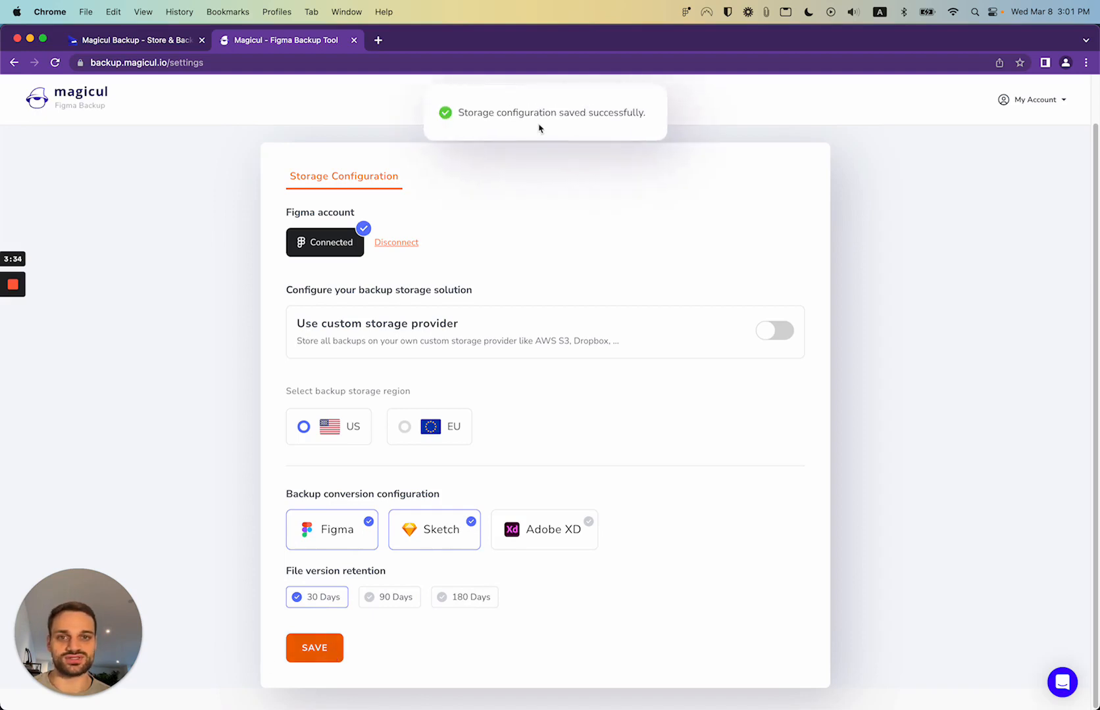
scroll(446, 209, up, 1)
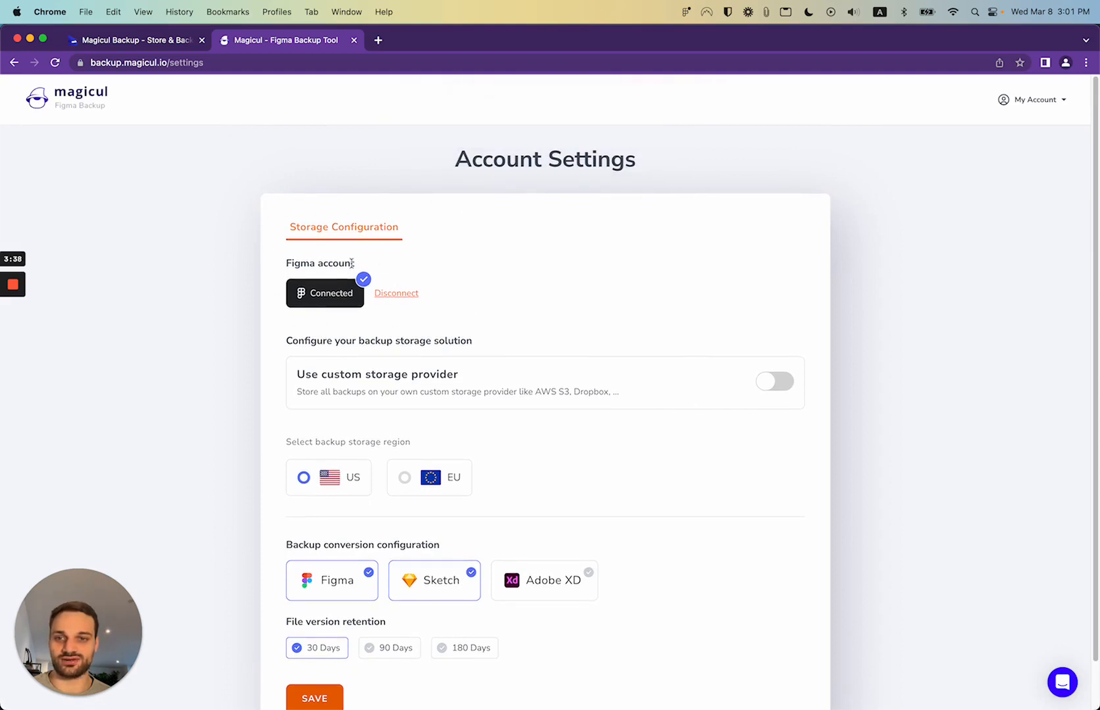
click(92, 104)
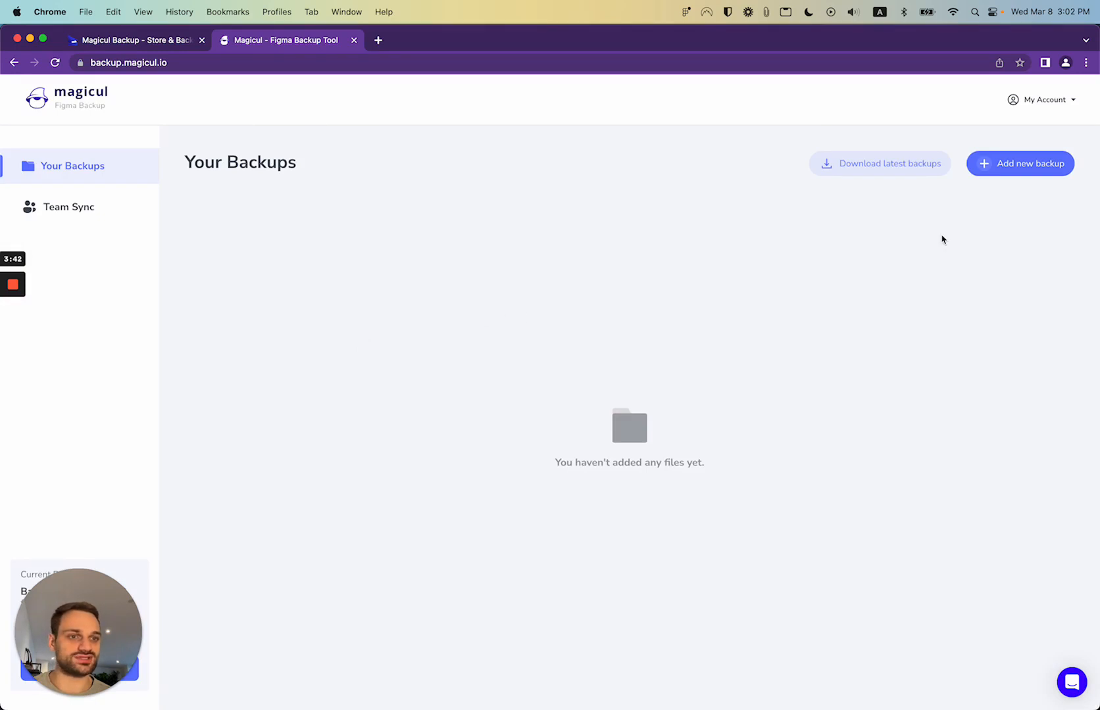
Open the Add new backup dialog for Figma file links, then switch to Figma
click(1025, 172)
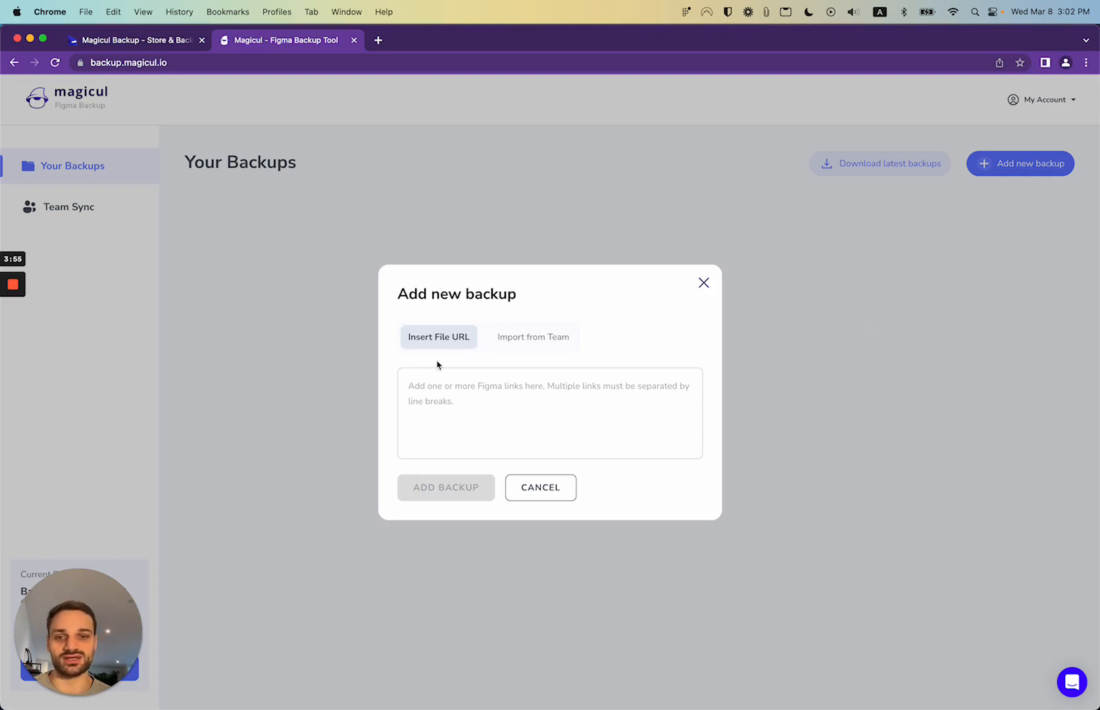
click(419, 379)
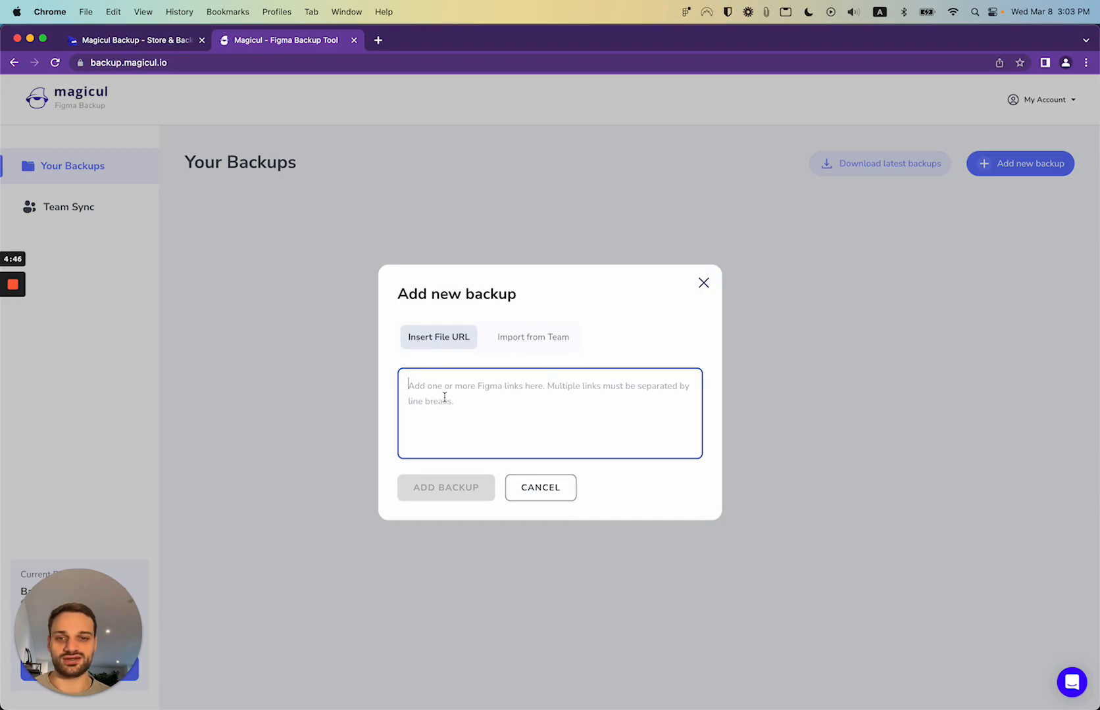
key(super+Tab)
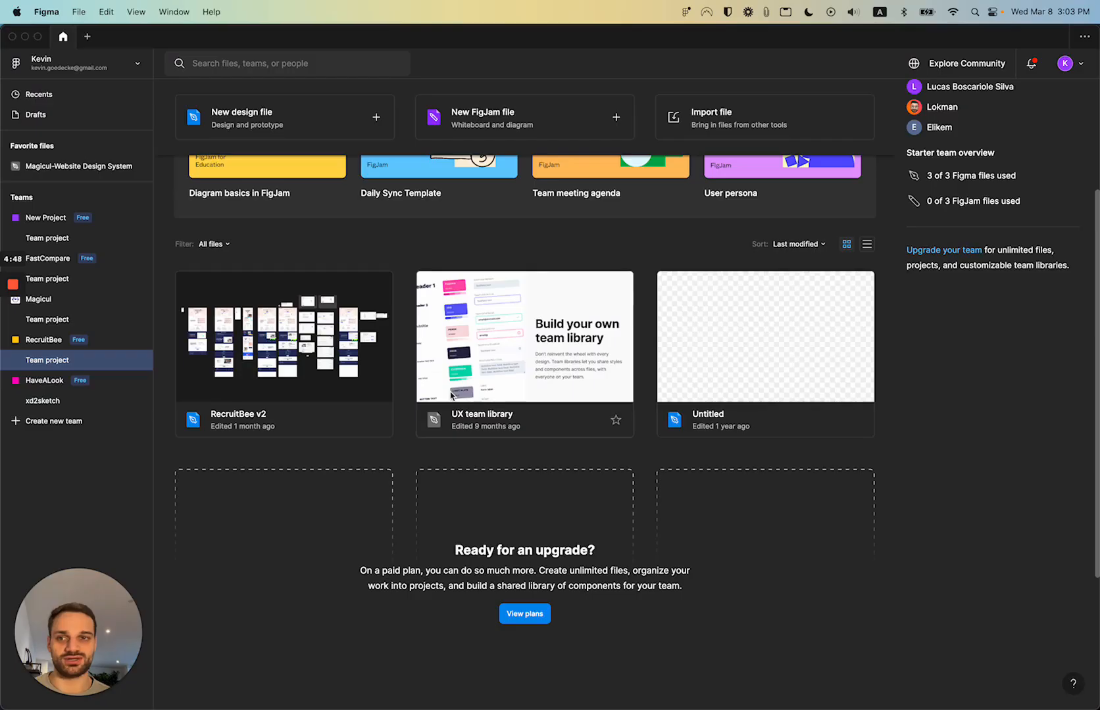
Open RecruitBee v2 in Figma and copy its share link
click(329, 293)
double_click(328, 295)
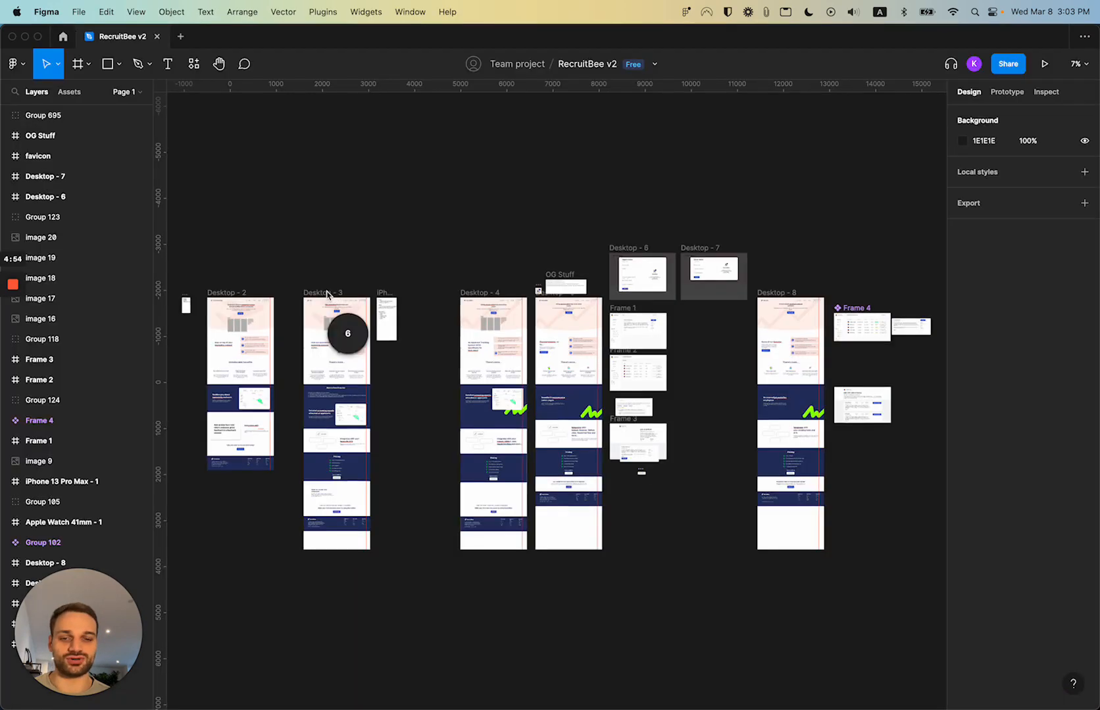
click(1007, 64)
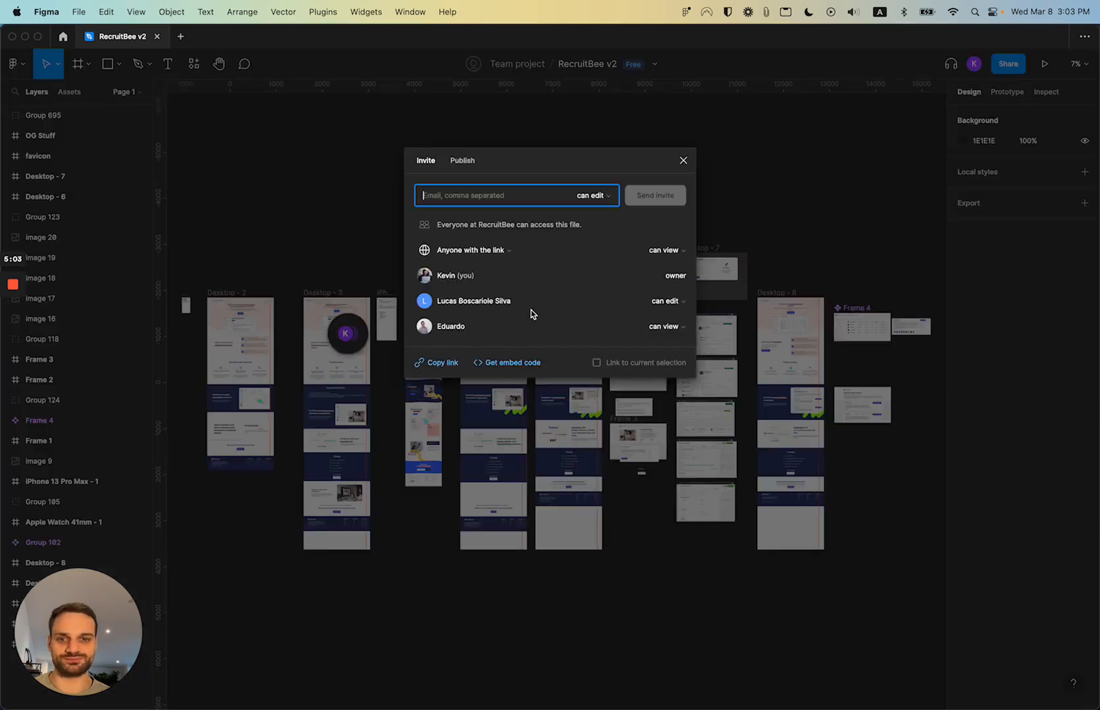
click(449, 365)
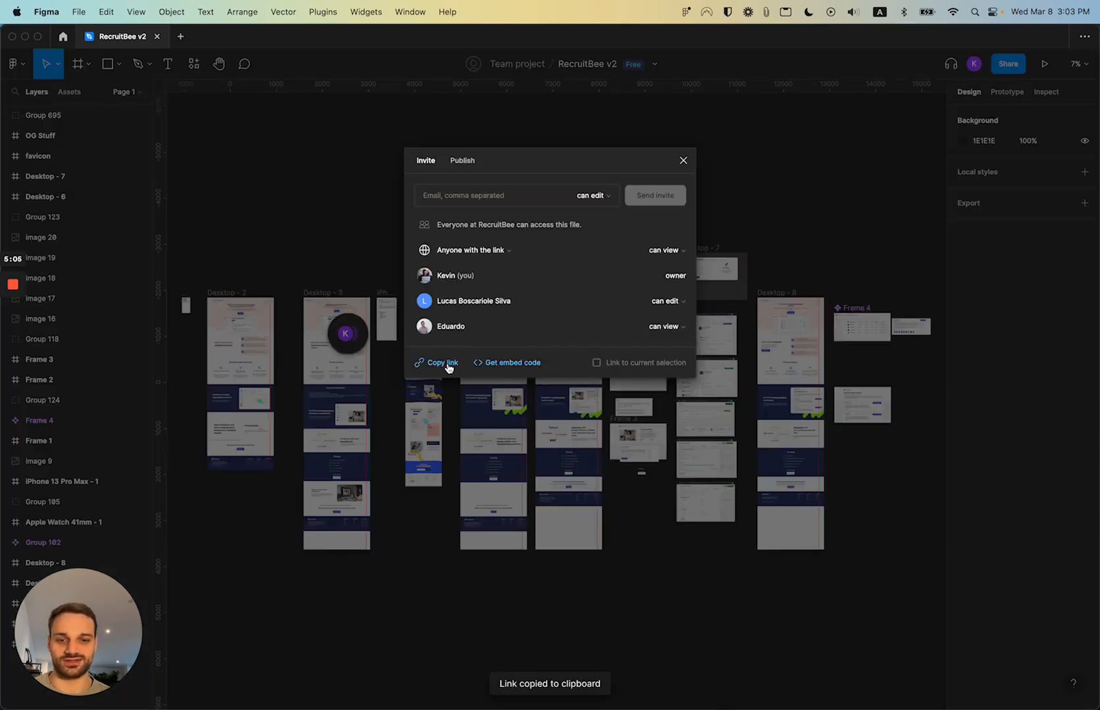
key(super+Tab)
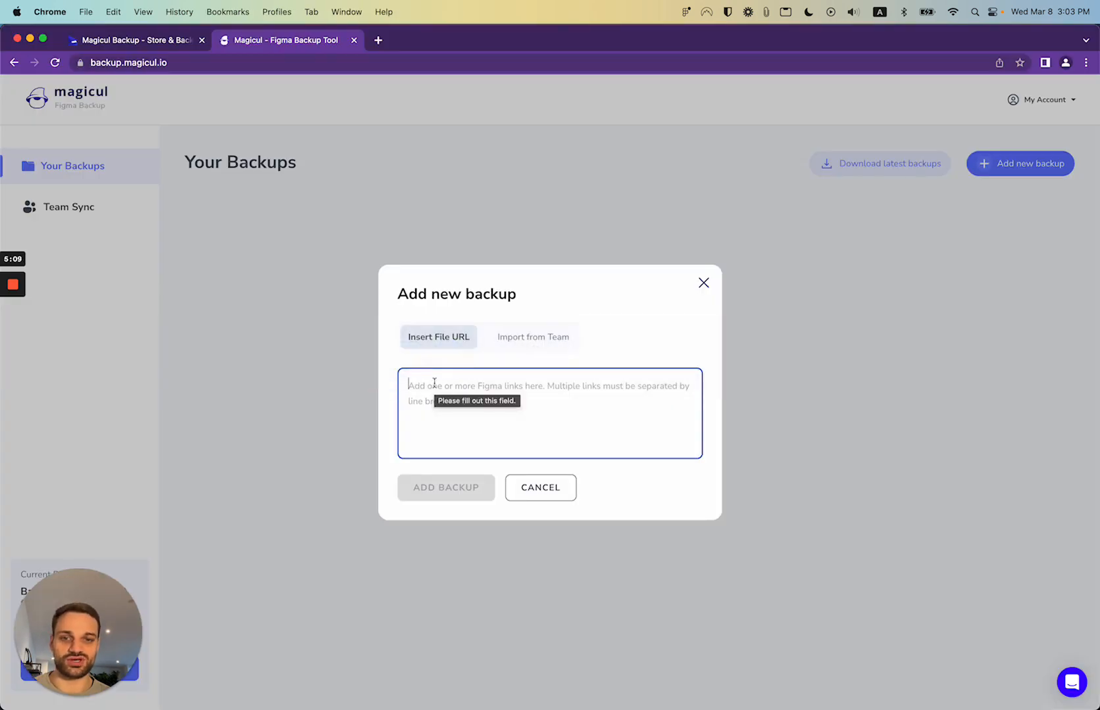
Paste the RecruitBee v2 link, add the backup, and close the import summary
right_click(434, 382)
click(446, 473)
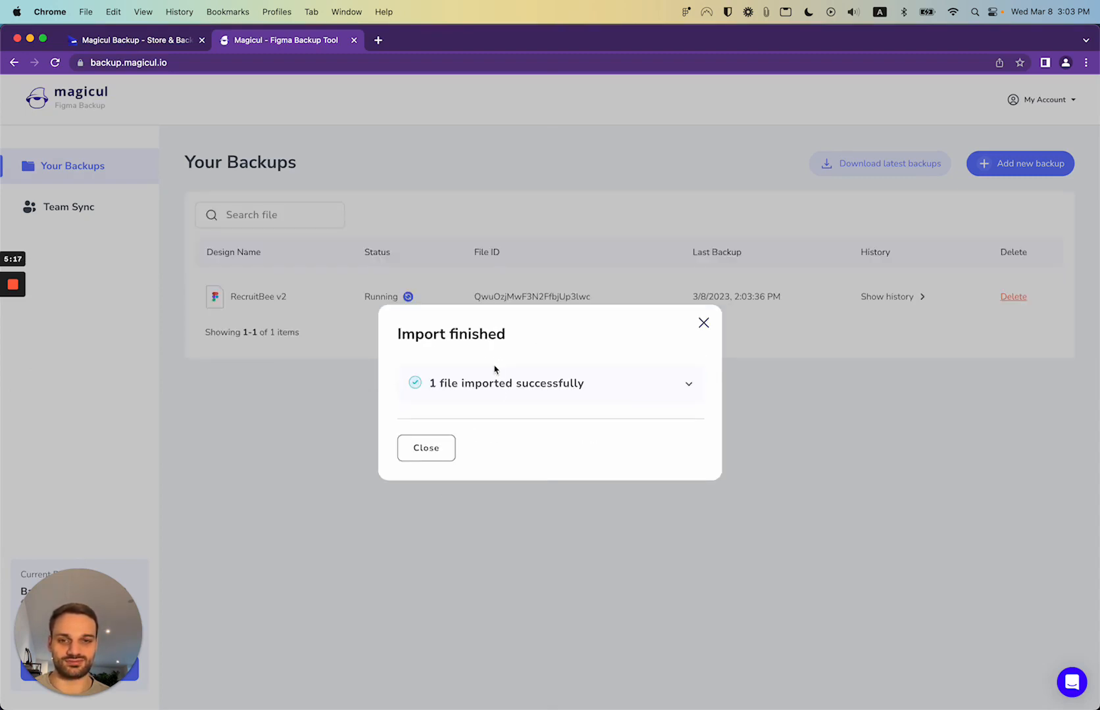
click(471, 386)
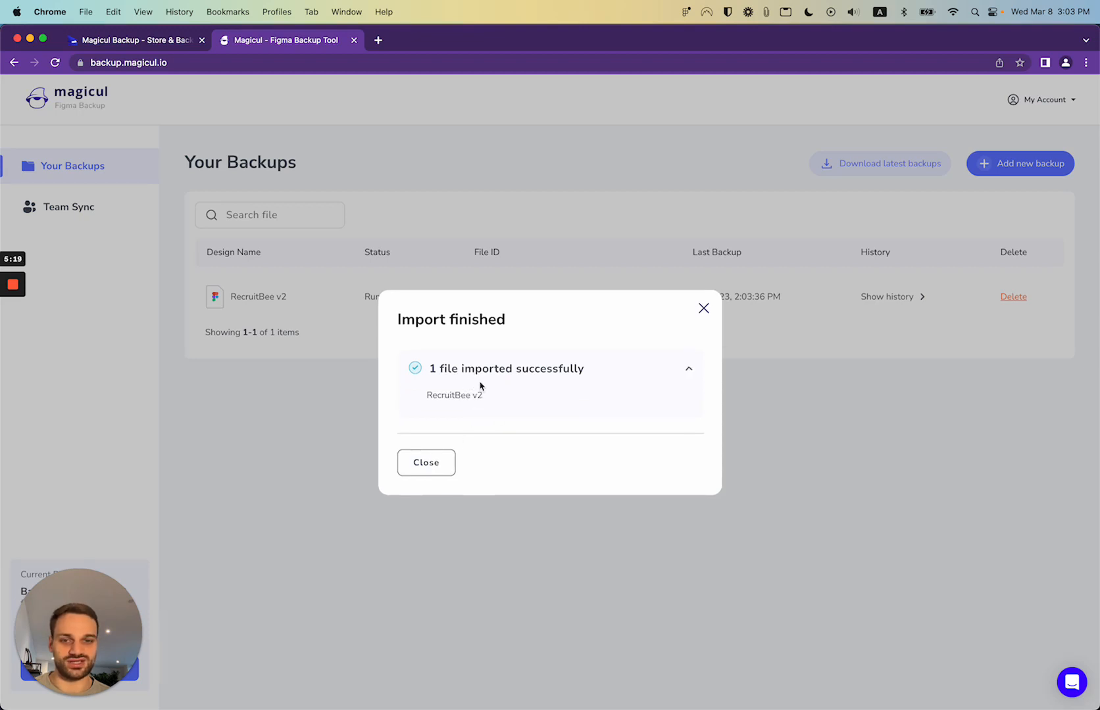
click(426, 463)
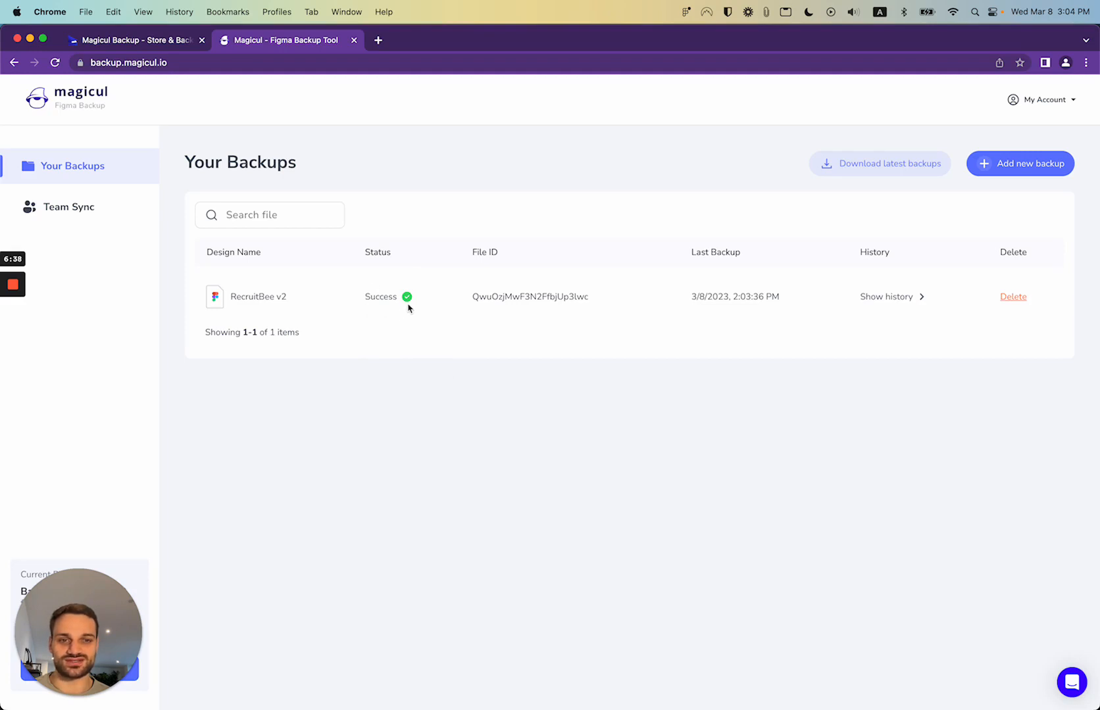
Download the RecruitBee v2 backup in Figma format from its version history
click(910, 302)
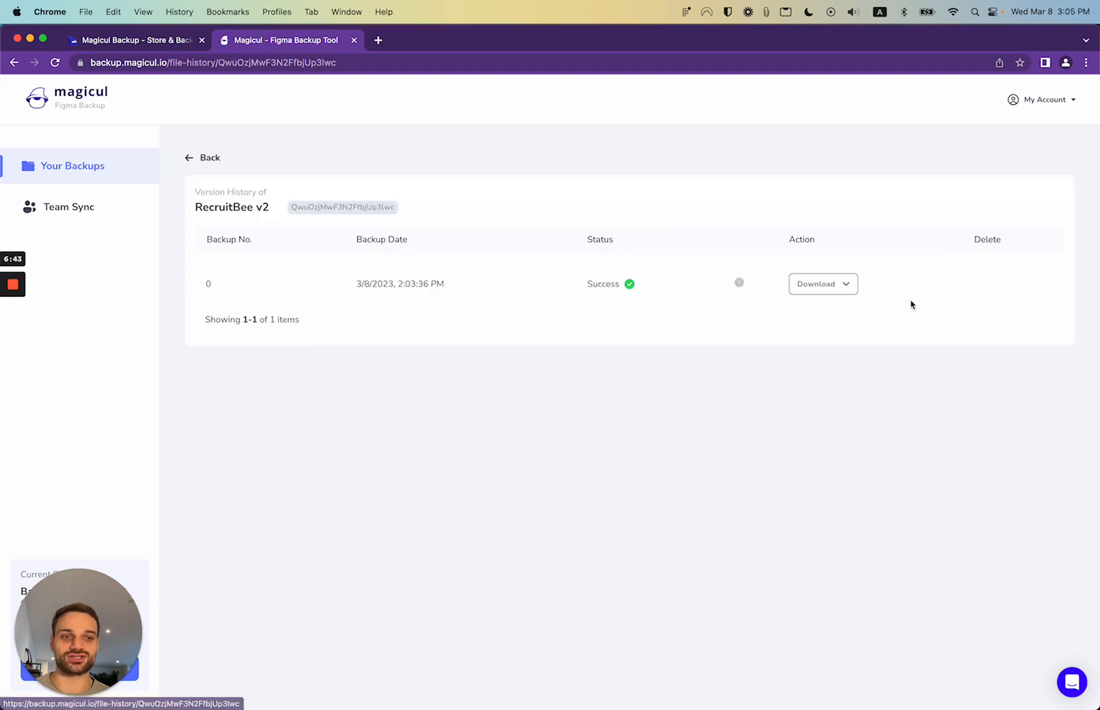
click(837, 285)
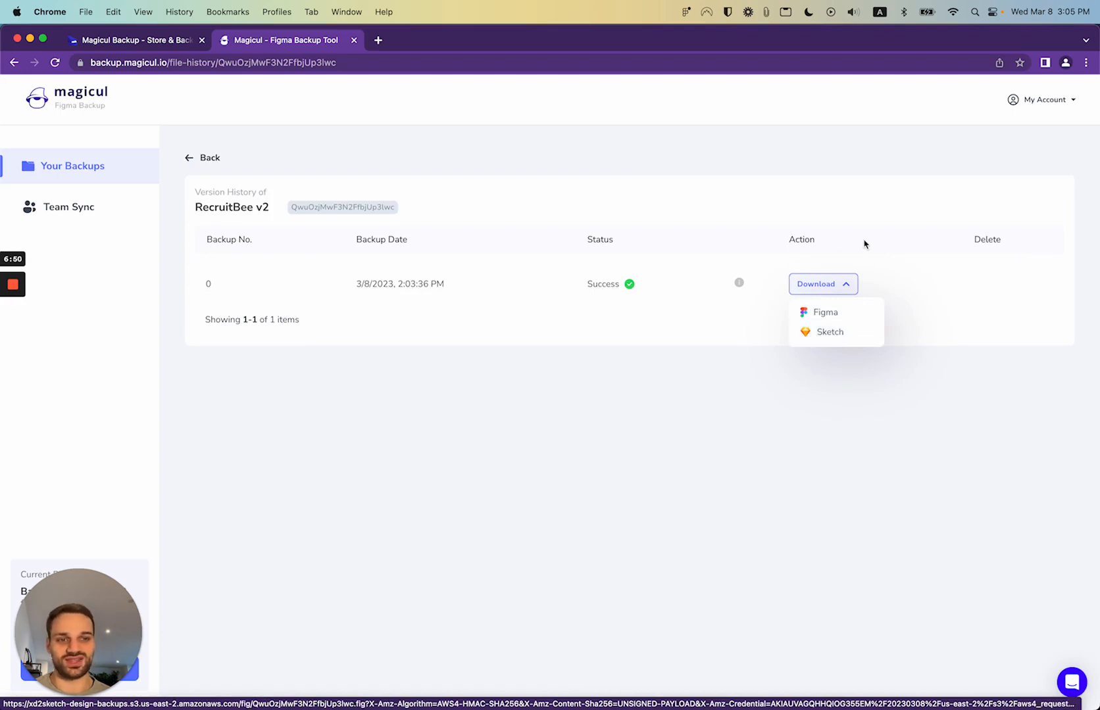
click(860, 219)
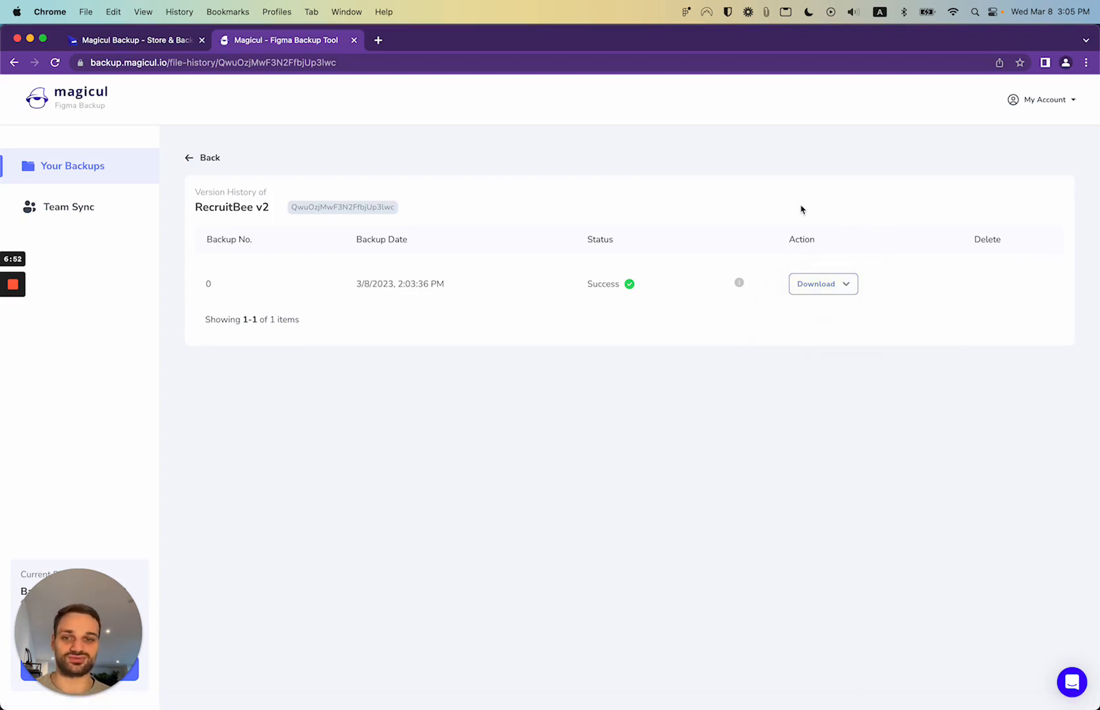
click(209, 159)
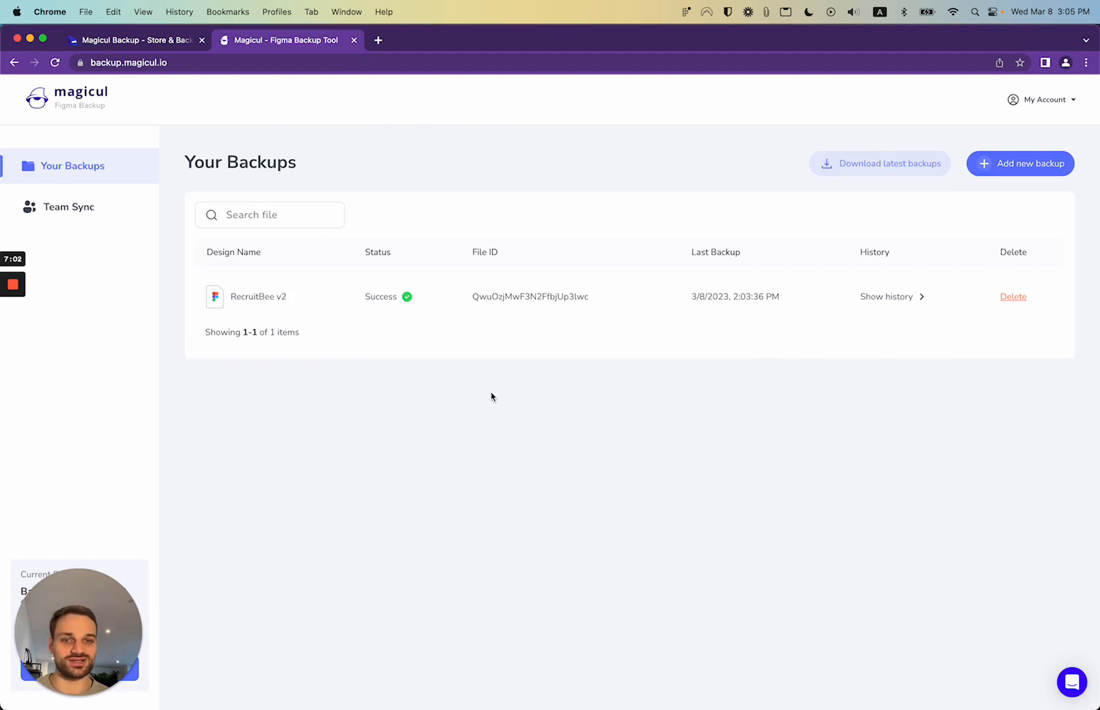
click(1021, 178)
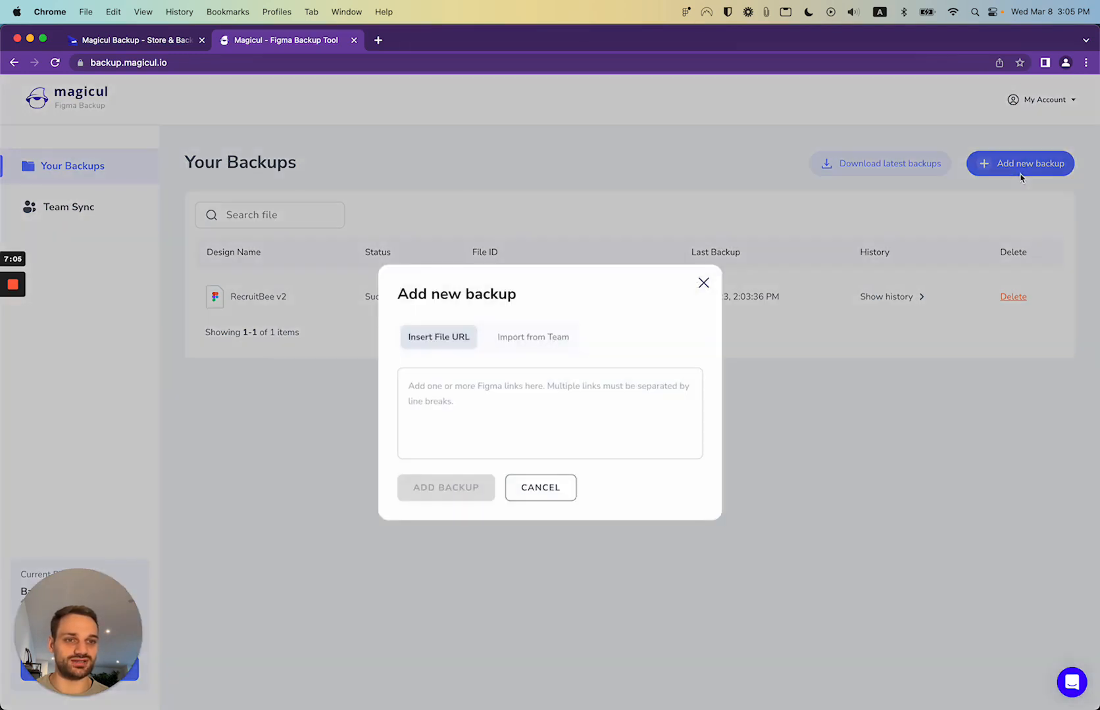
Switch the Add new backup dialog to Import from Team, then go to Figma
click(525, 344)
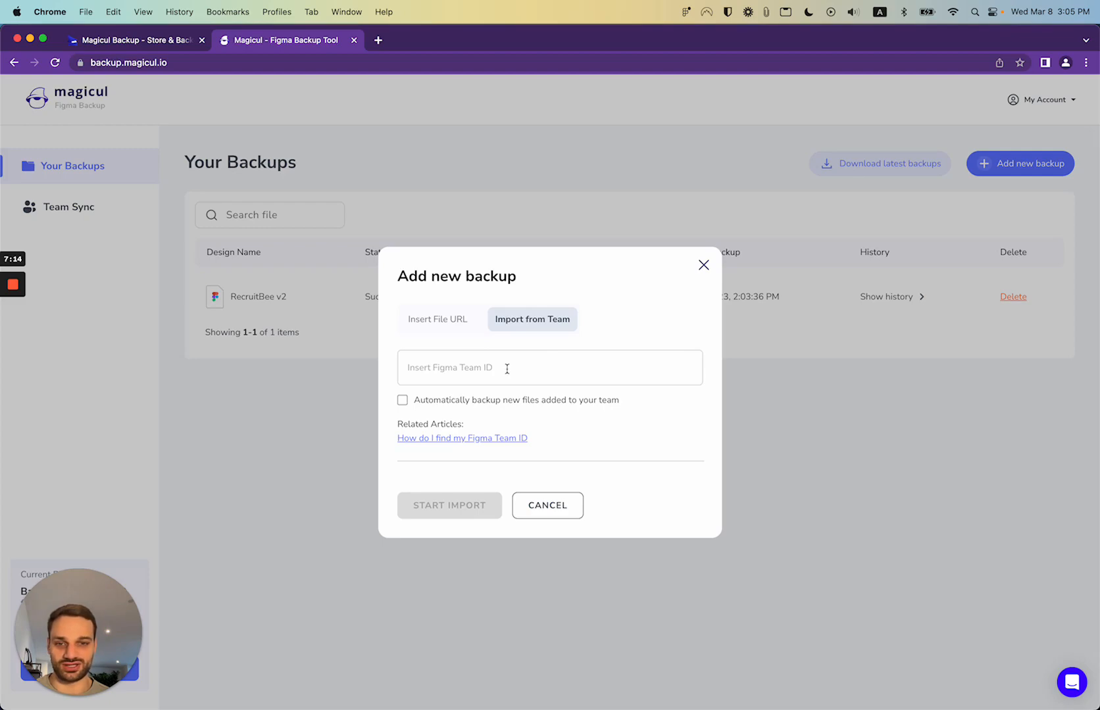
key(super+Tab)
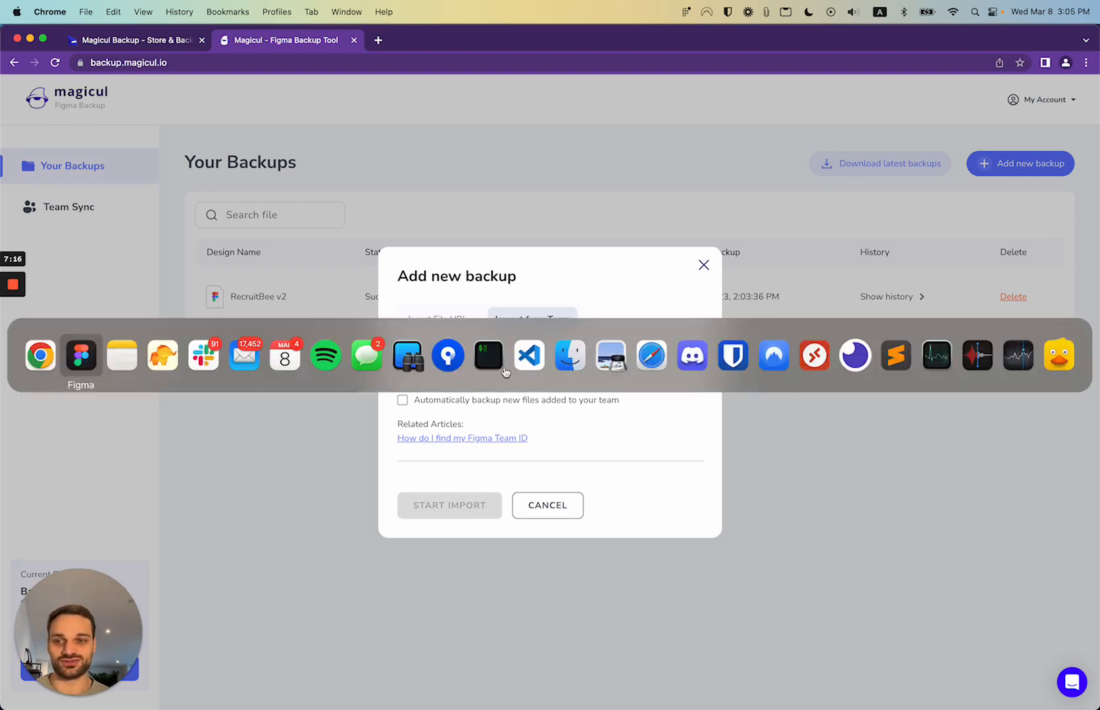
Copy the RecruitBee team's link from Figma's home file browser
click(683, 162)
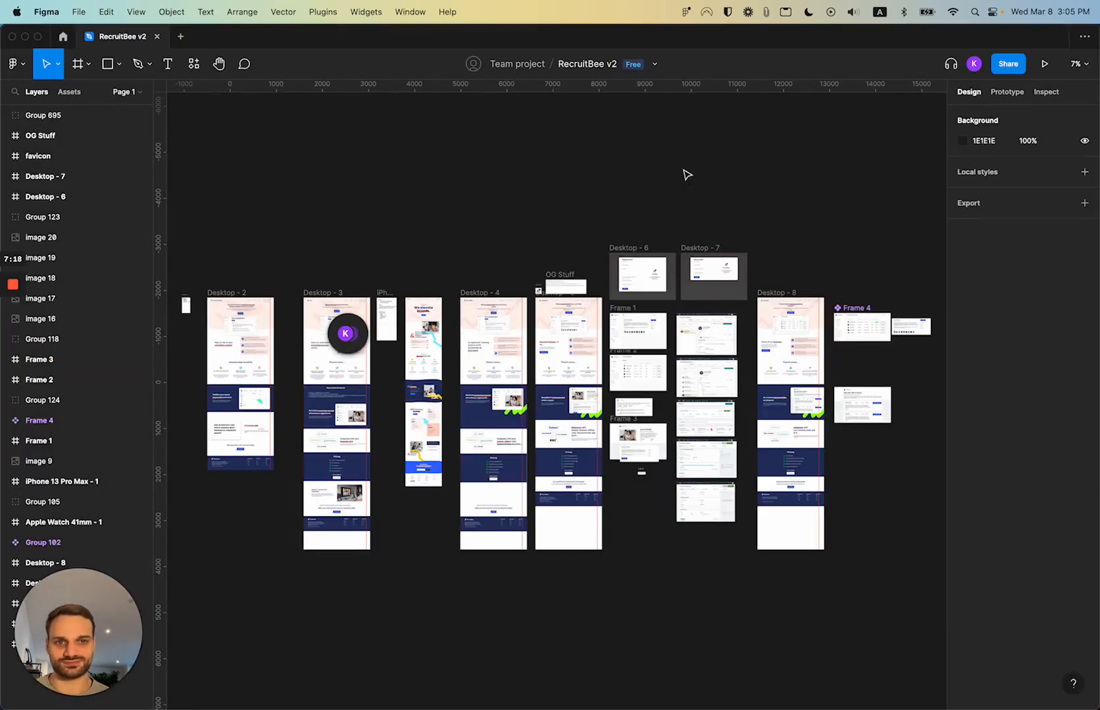
click(65, 38)
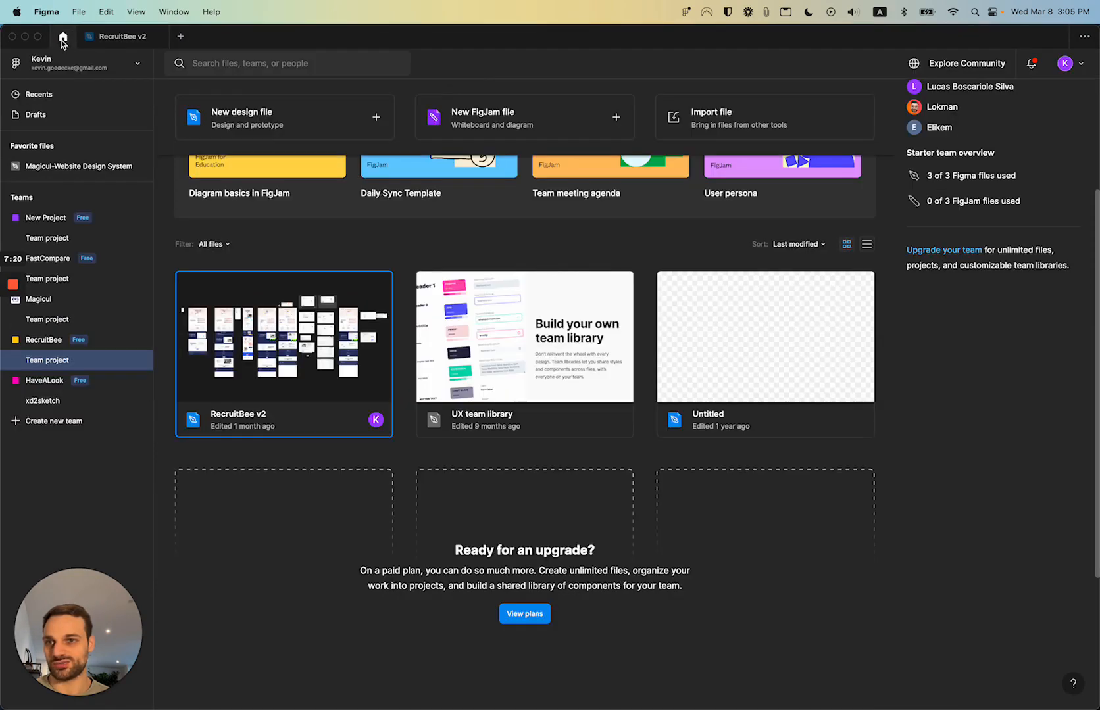
click(55, 342)
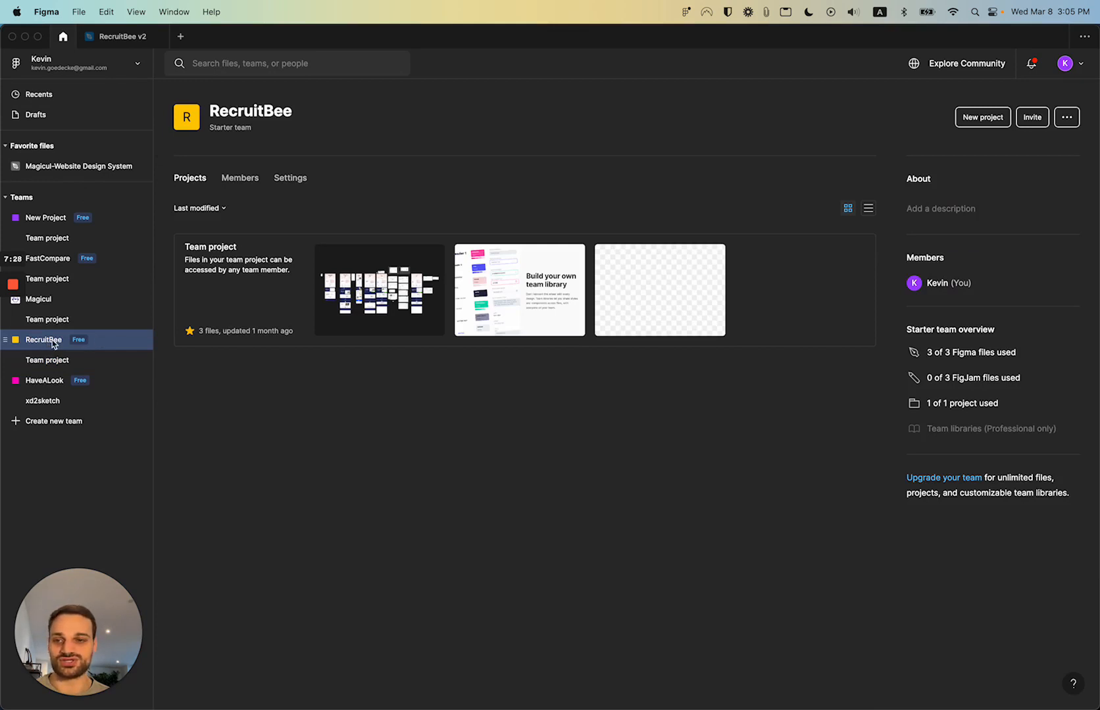
right_click(47, 340)
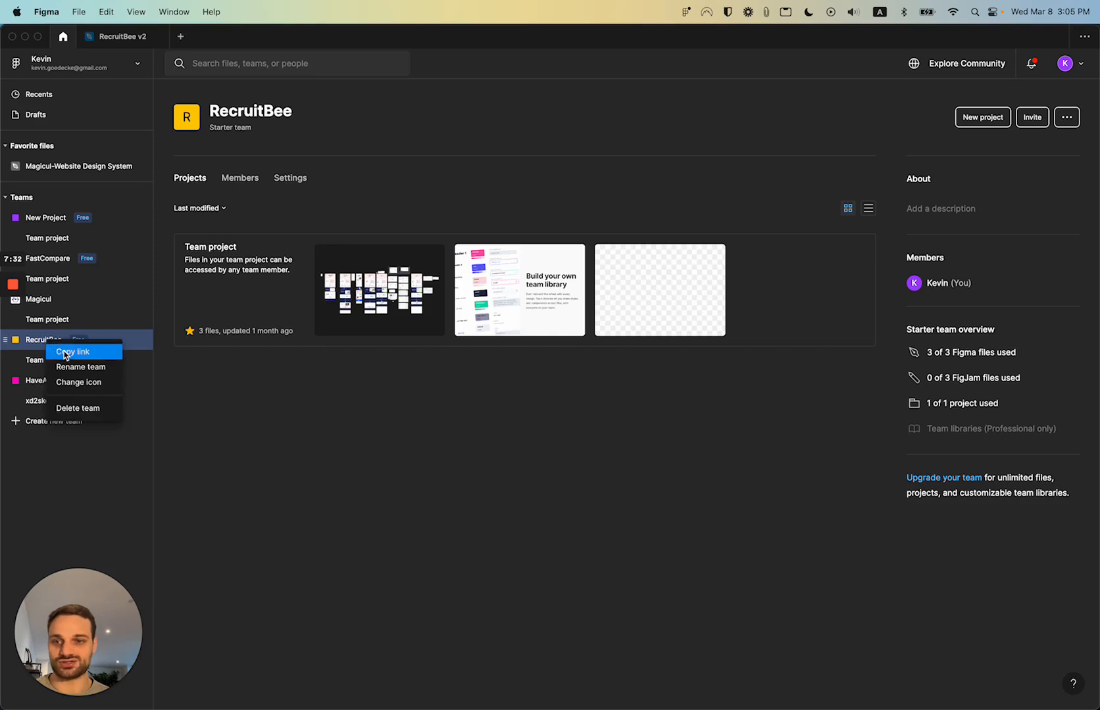
click(65, 354)
key(super+Tab)
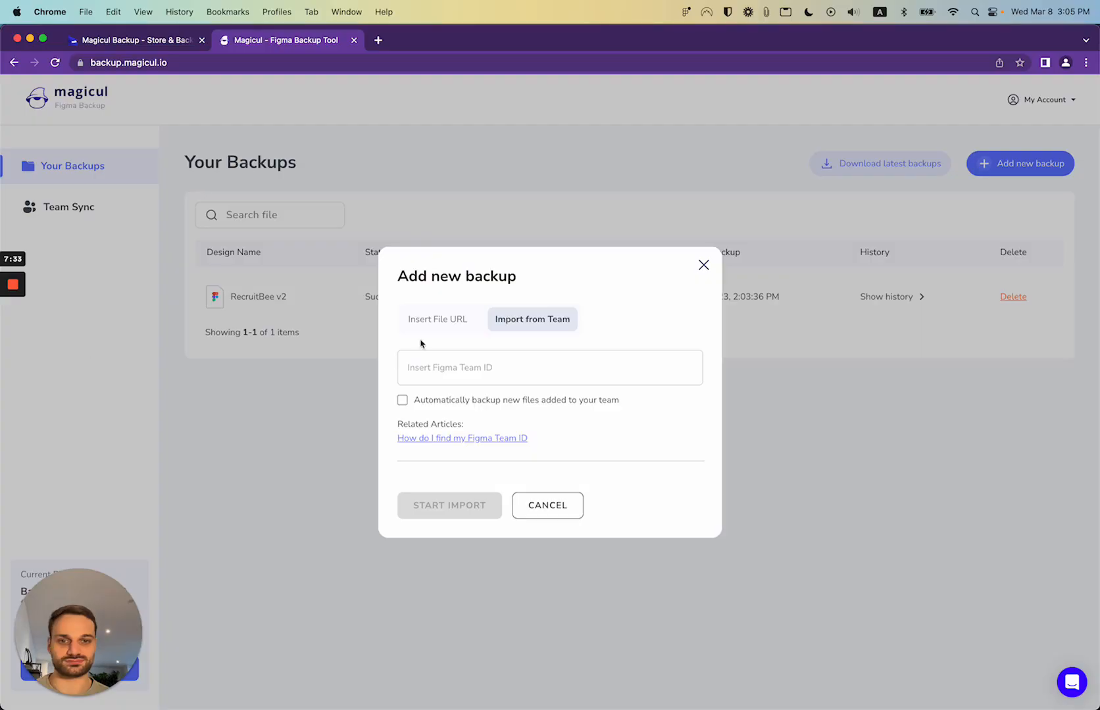
Enter the RecruitBee team's numeric ID, enable auto-backup of new files, and start importing
click(479, 369)
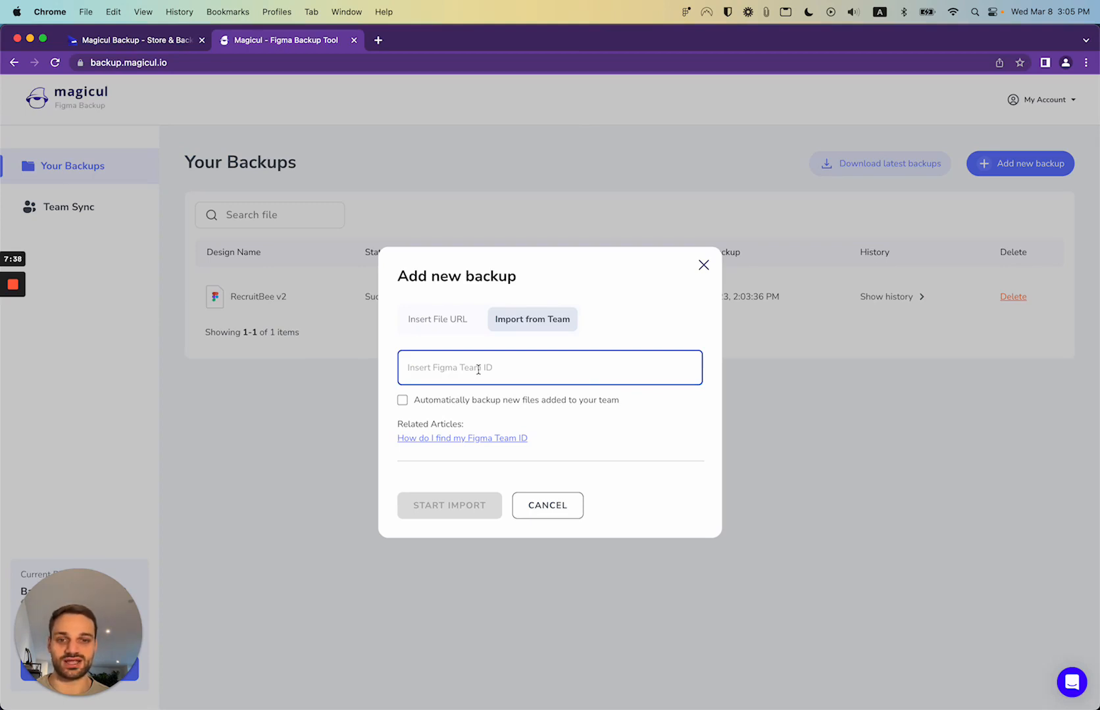
right_click(478, 369)
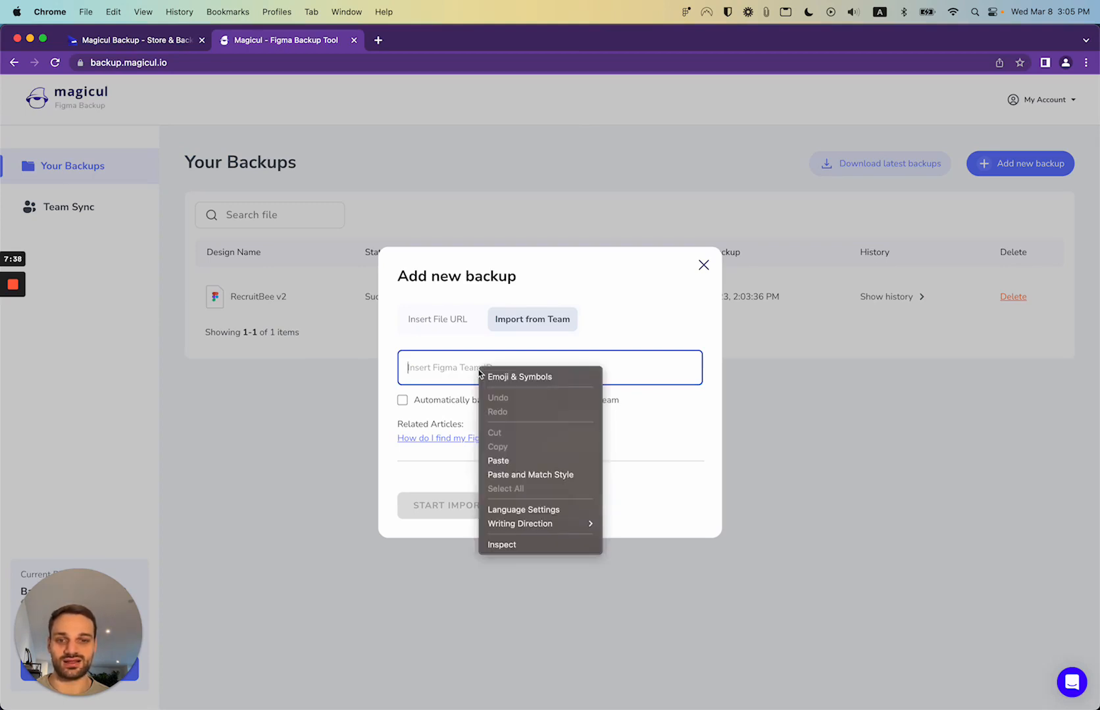
click(516, 461)
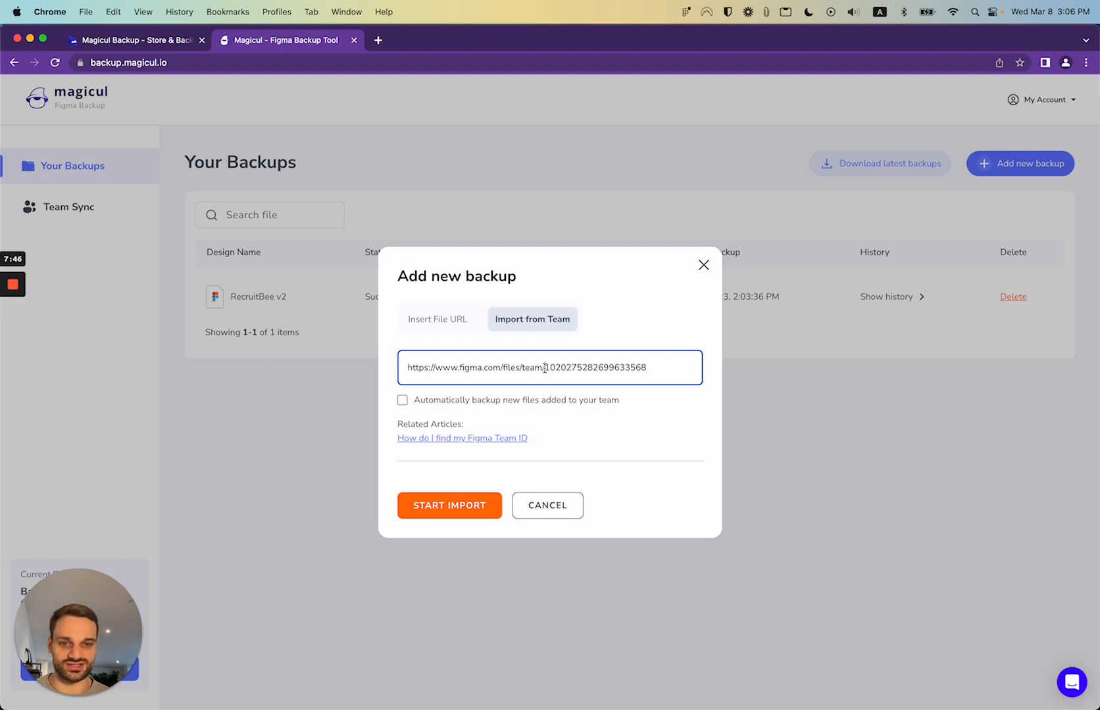
drag(544, 369, 401, 372)
key(BackSpace)
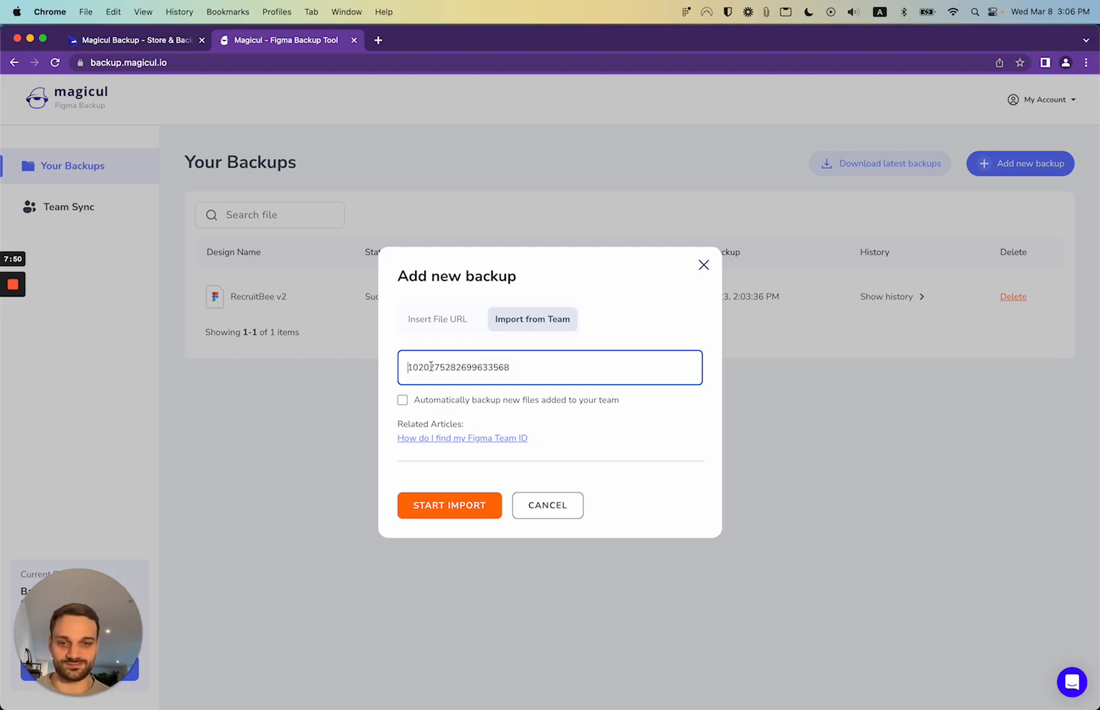
click(403, 402)
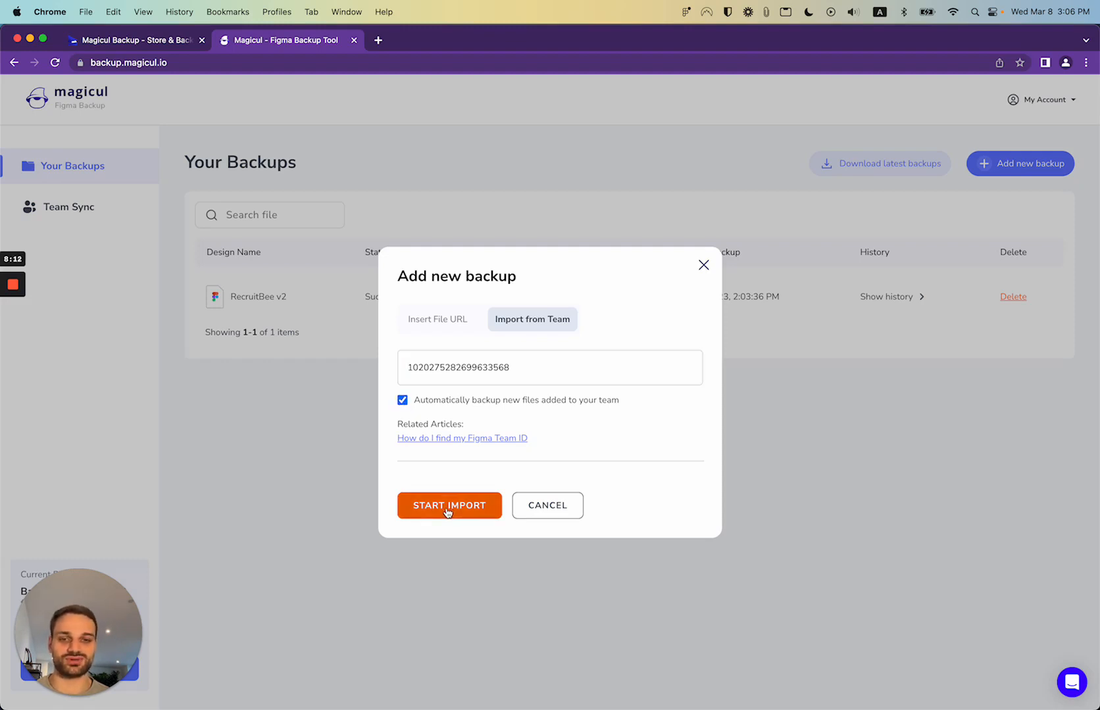
click(446, 512)
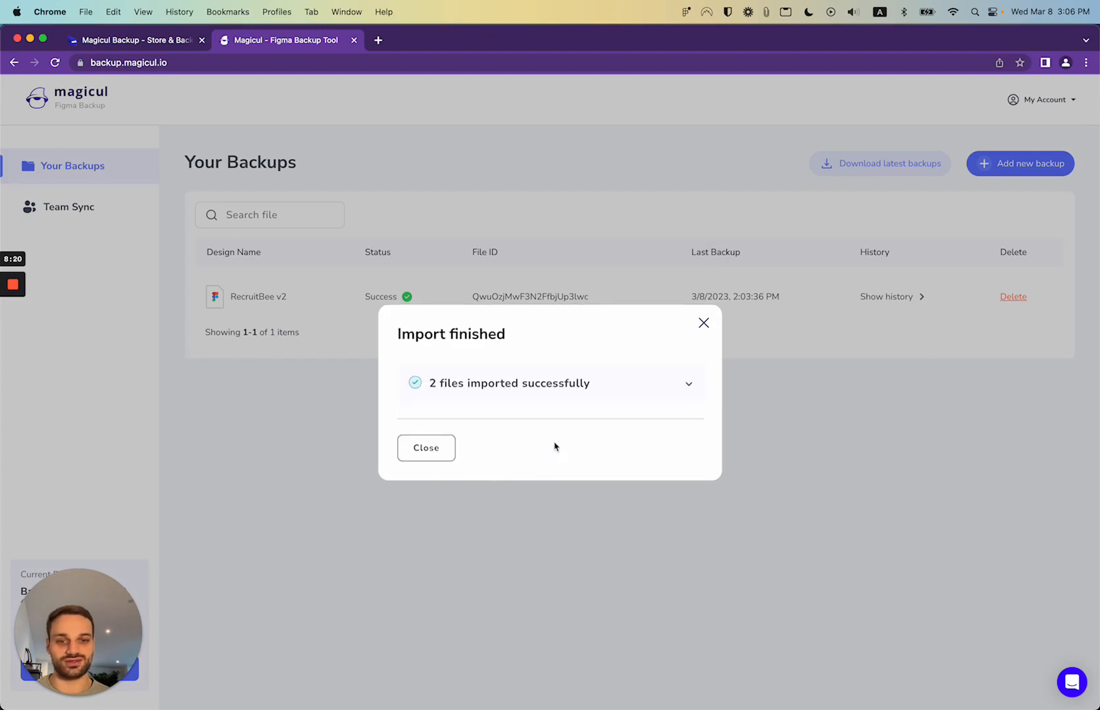
Review the two imported files, Untitled and UX team library, then close the import summary
click(575, 389)
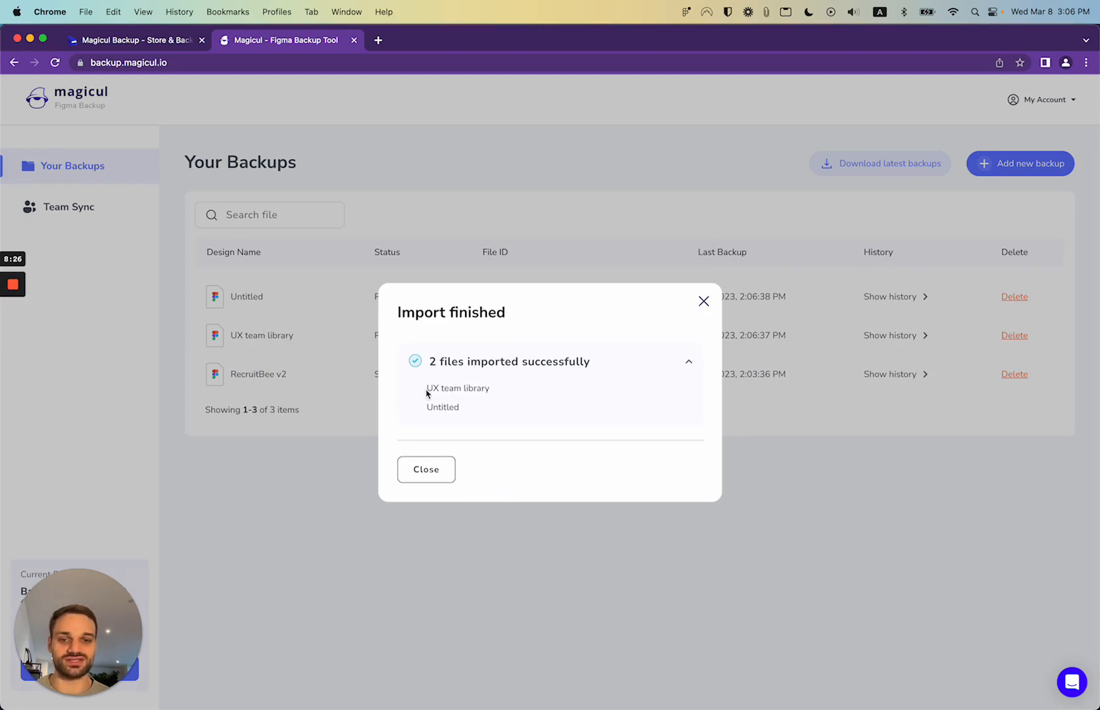
drag(427, 389, 464, 402)
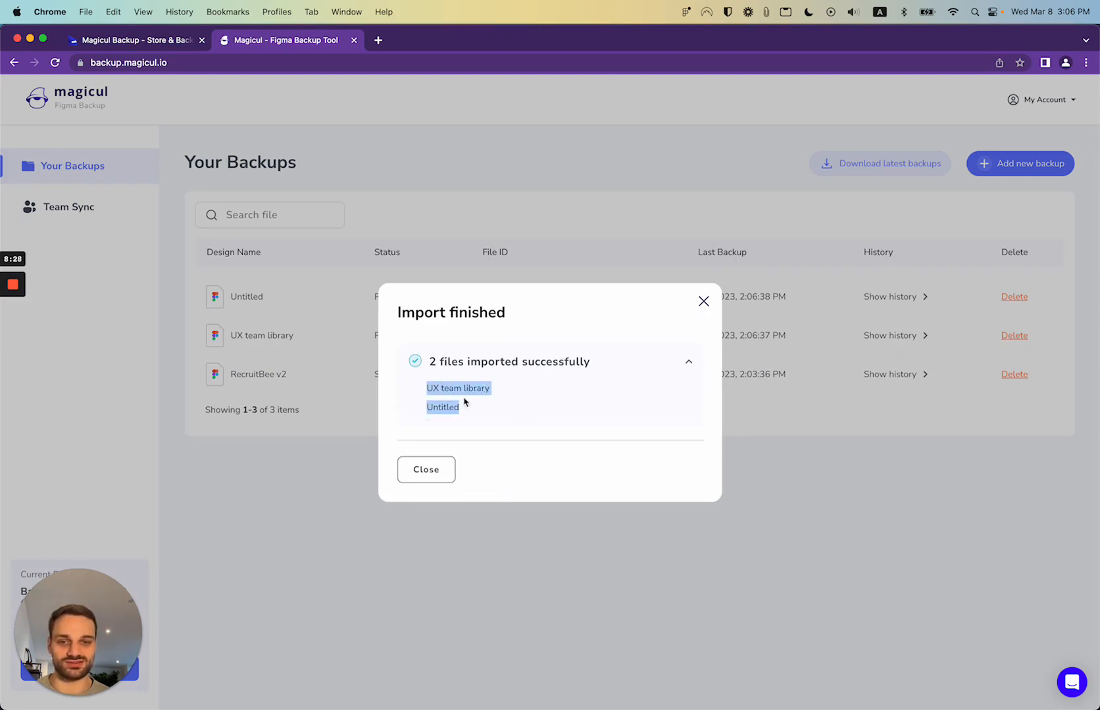
double_click(439, 407)
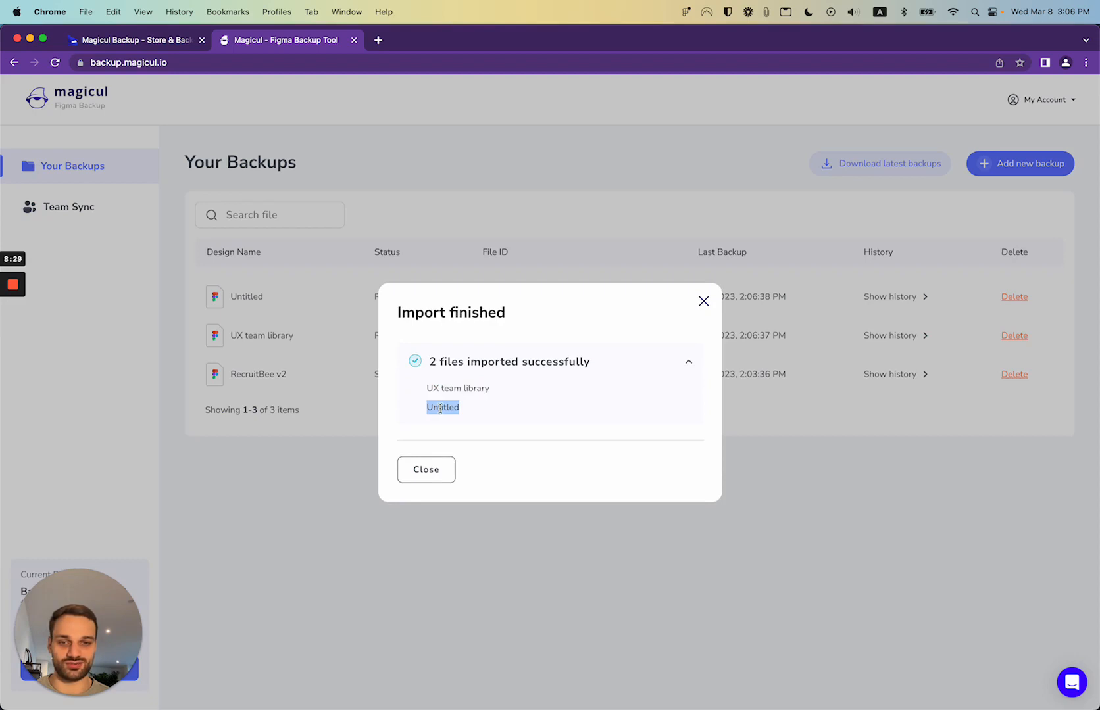
click(441, 470)
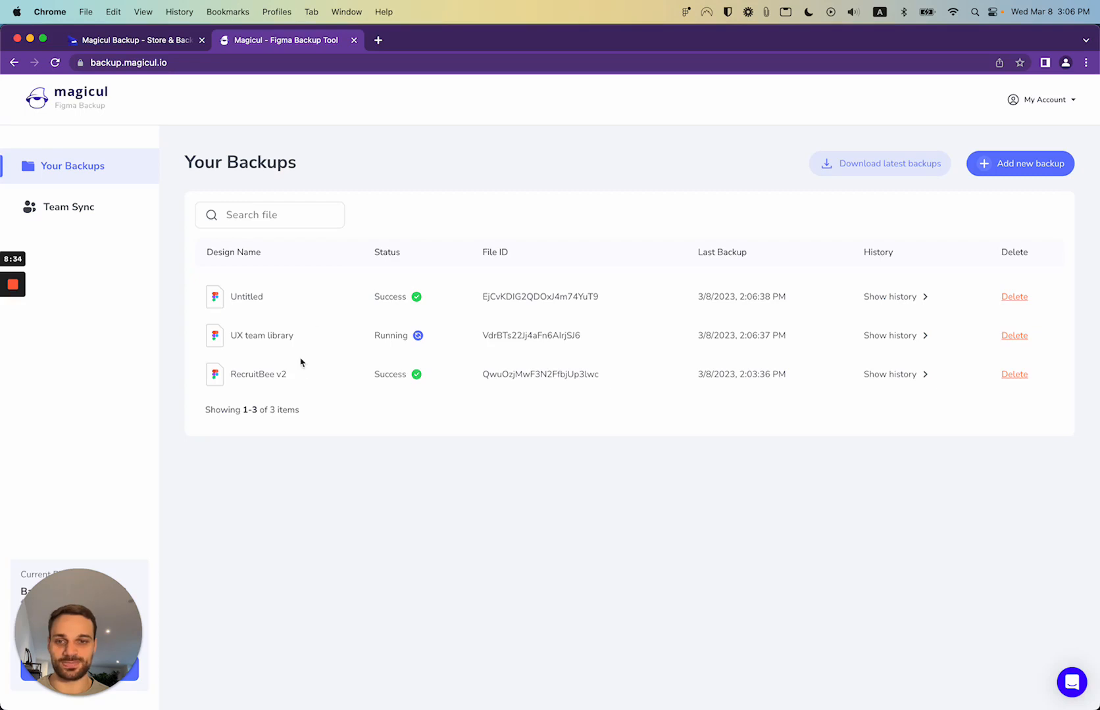
Point out the new UX team library and Untitled backups in the Your Backups list
drag(231, 343, 318, 343)
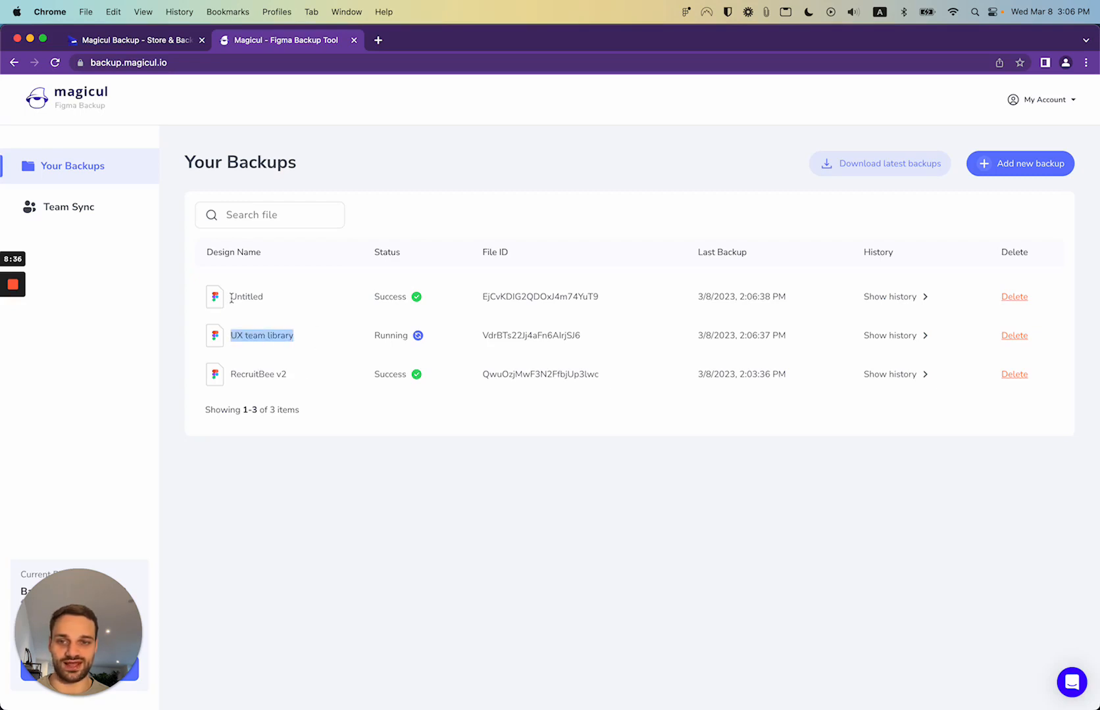
drag(231, 299, 305, 302)
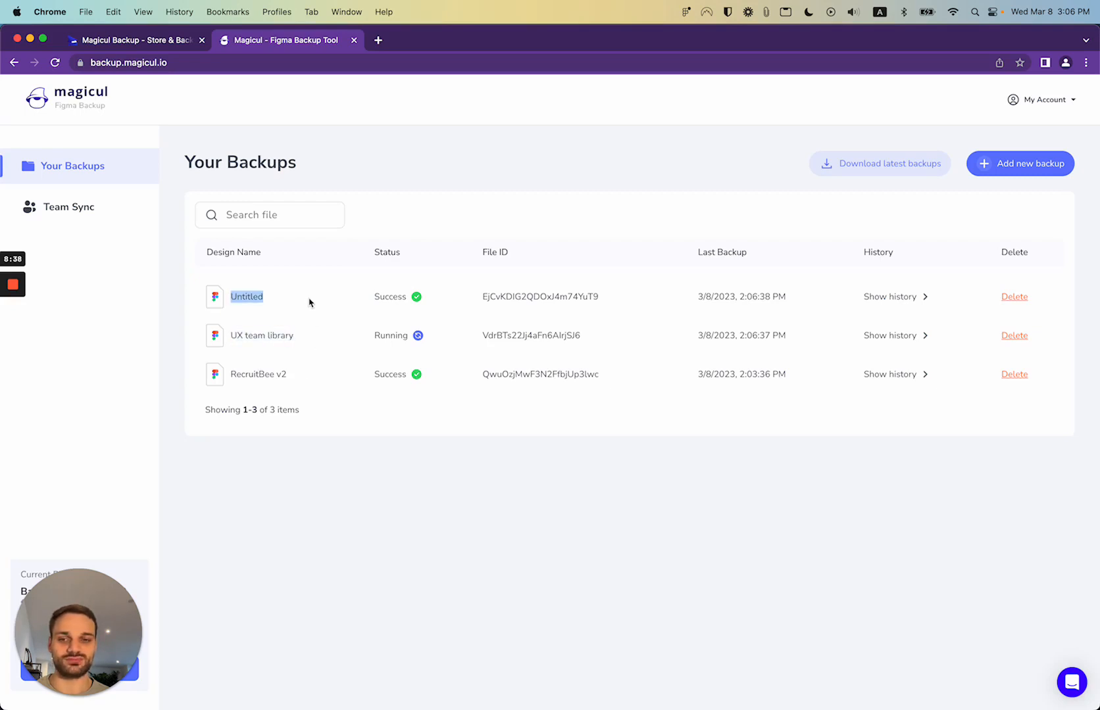
click(346, 361)
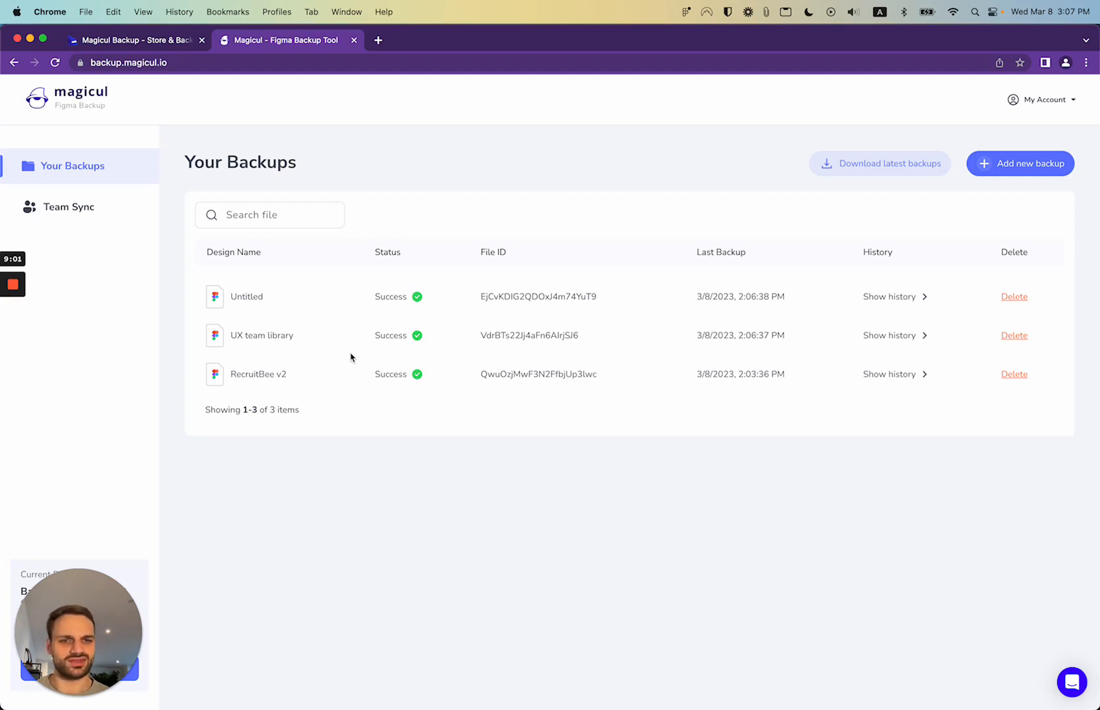
Download RecruitBee v2's backup in Figma (.fig) format and switch to the Figma desktop app
click(925, 374)
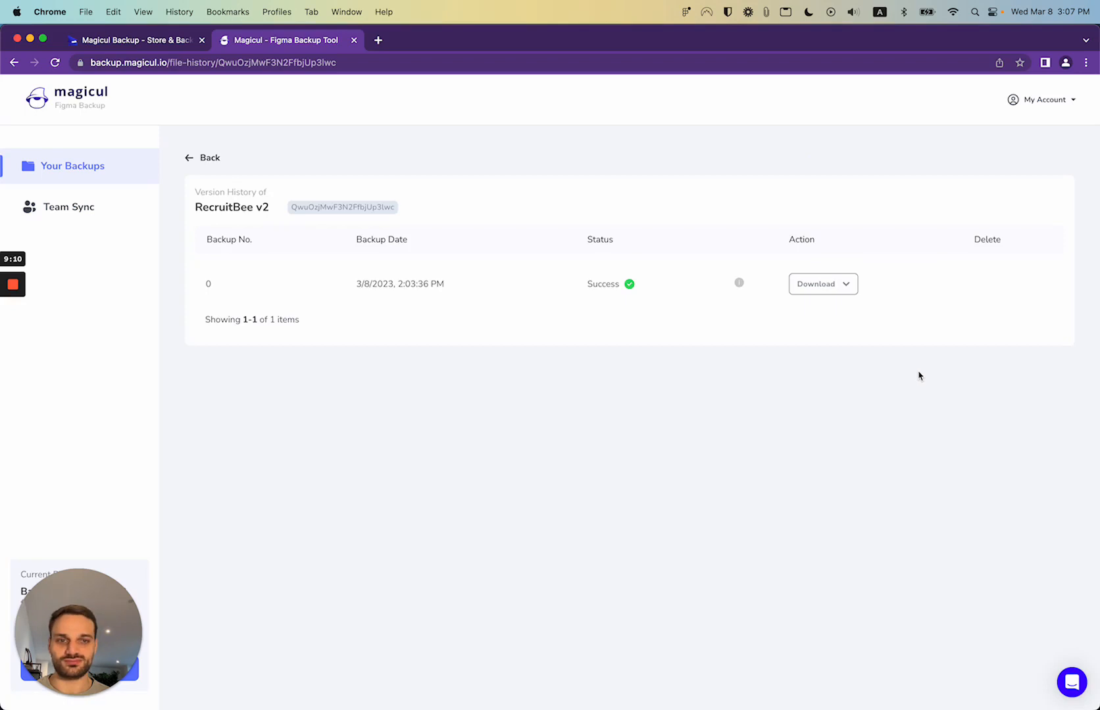
click(846, 289)
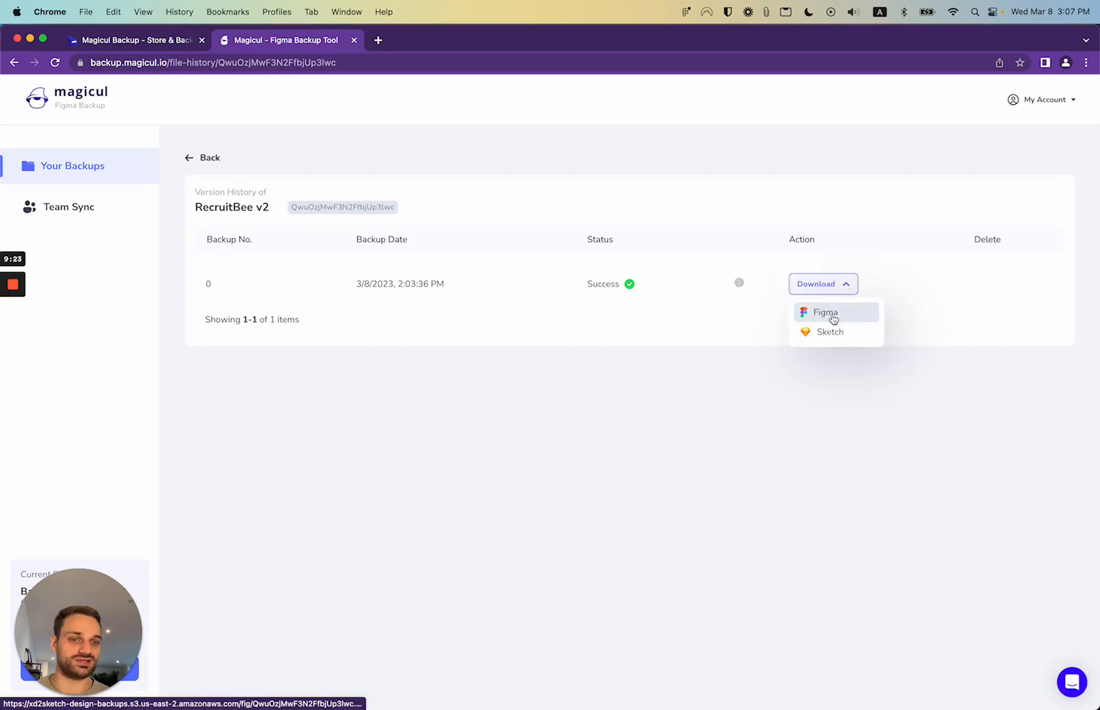
click(833, 318)
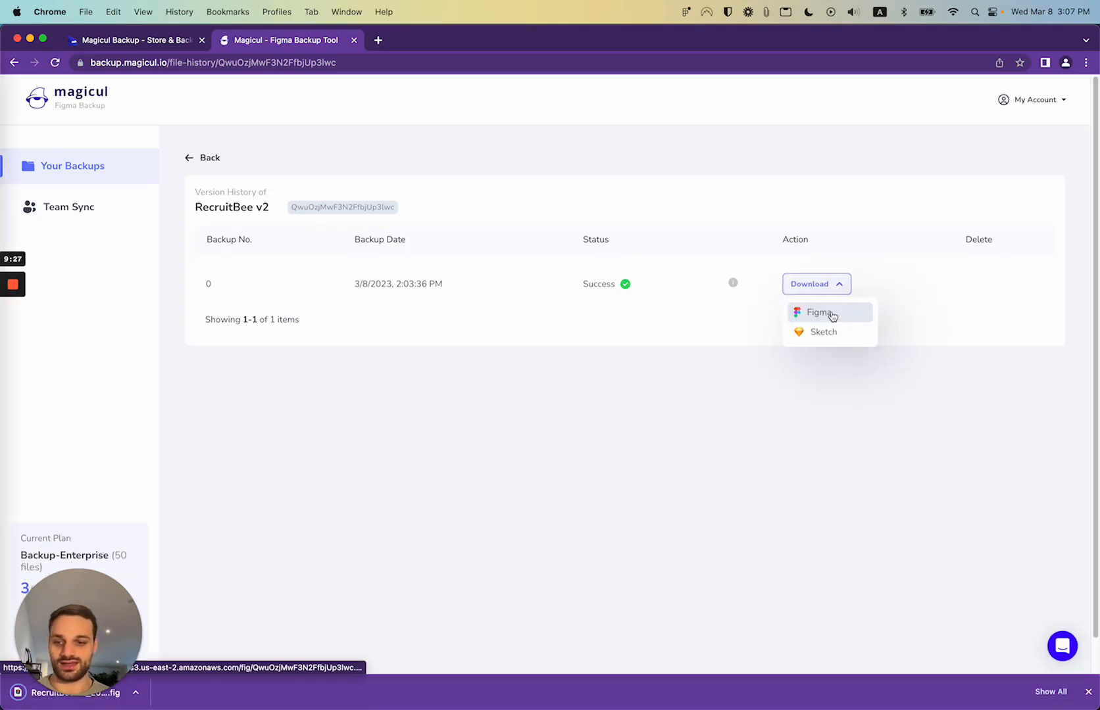
mouse_move(19, 696)
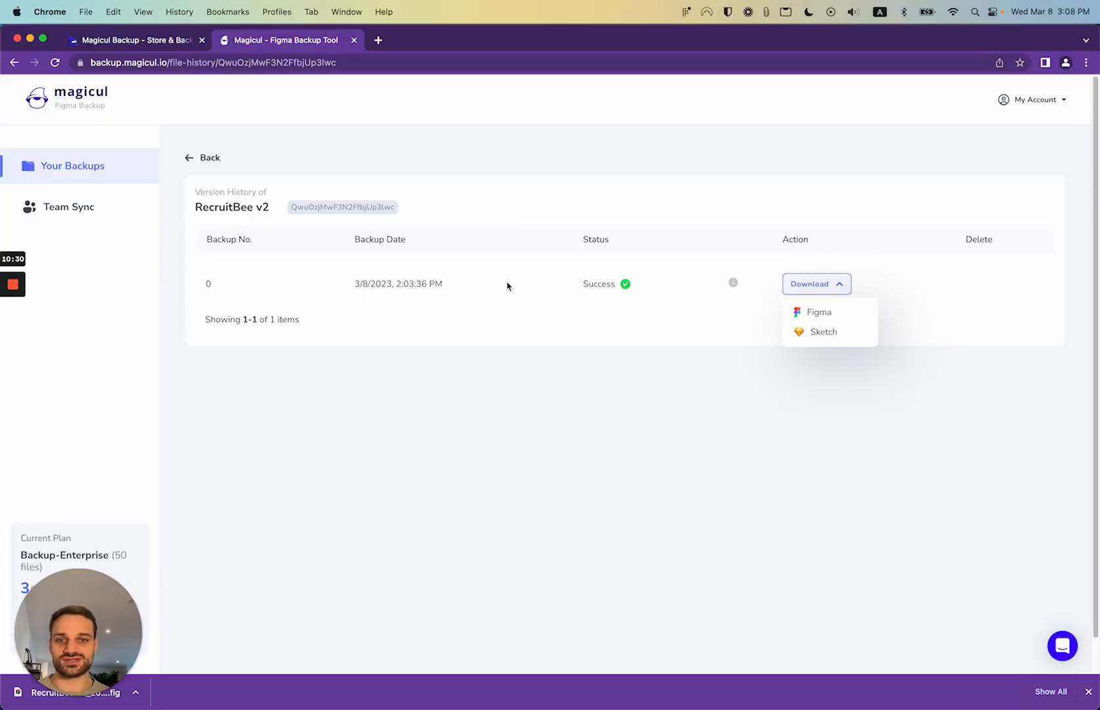
key(super+Tab)
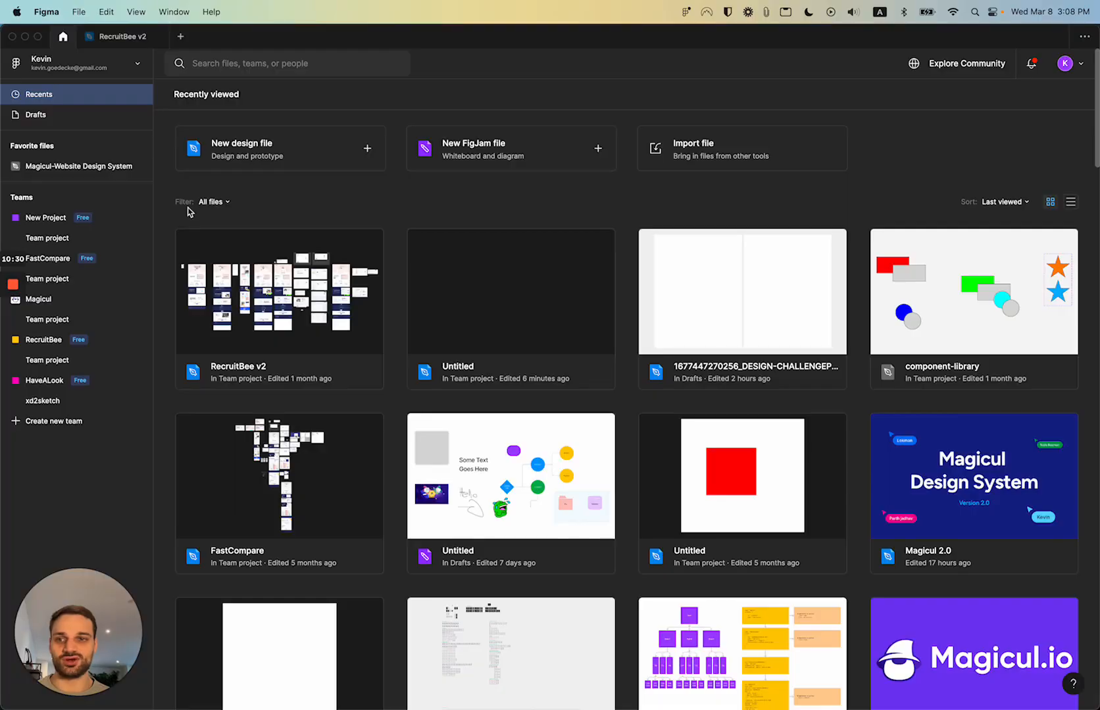
Import the downloaded RecruitBee .fig into Drafts and open the copy, dismissing the missing-fonts notice
click(703, 150)
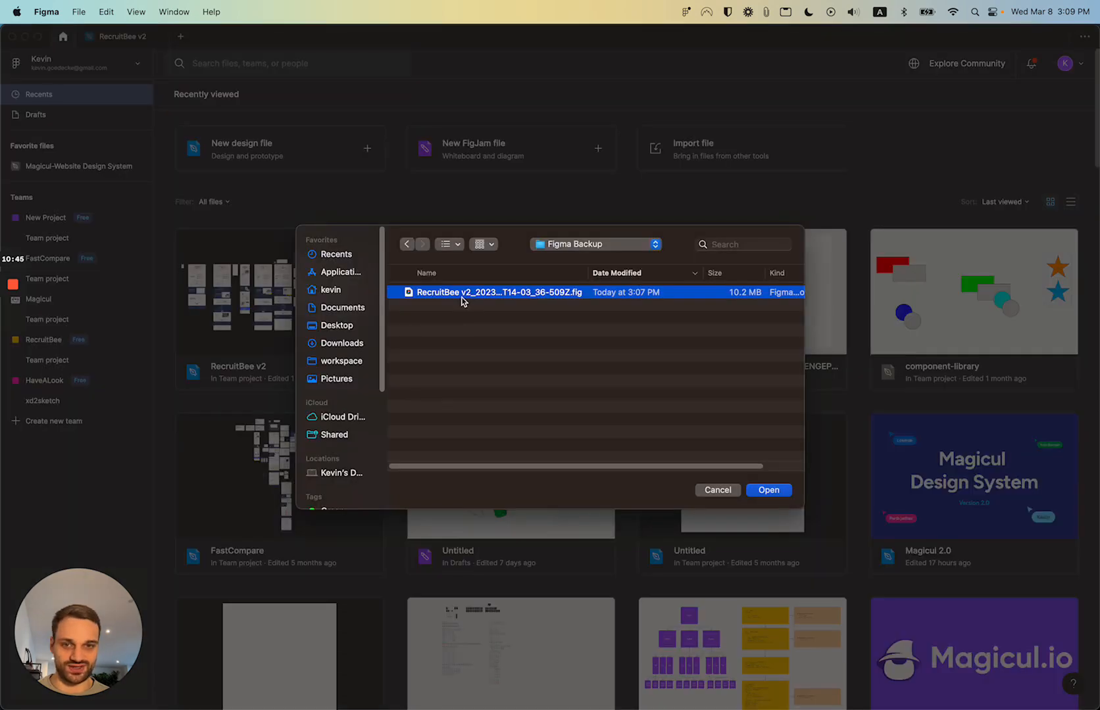
double_click(464, 297)
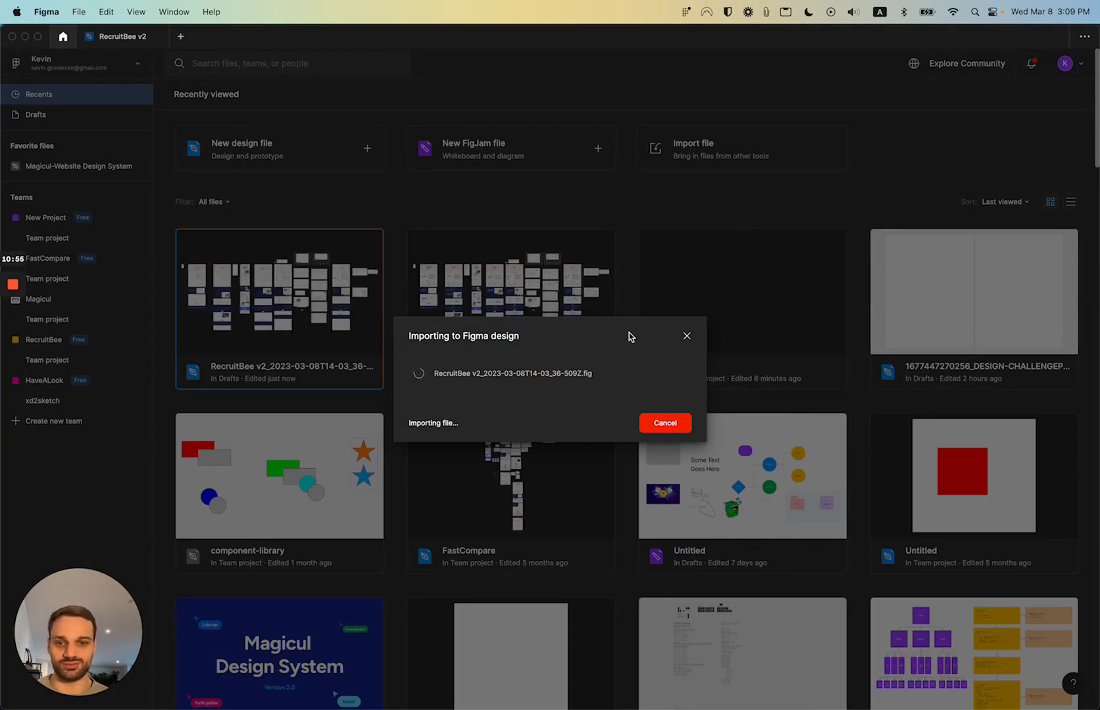
click(677, 429)
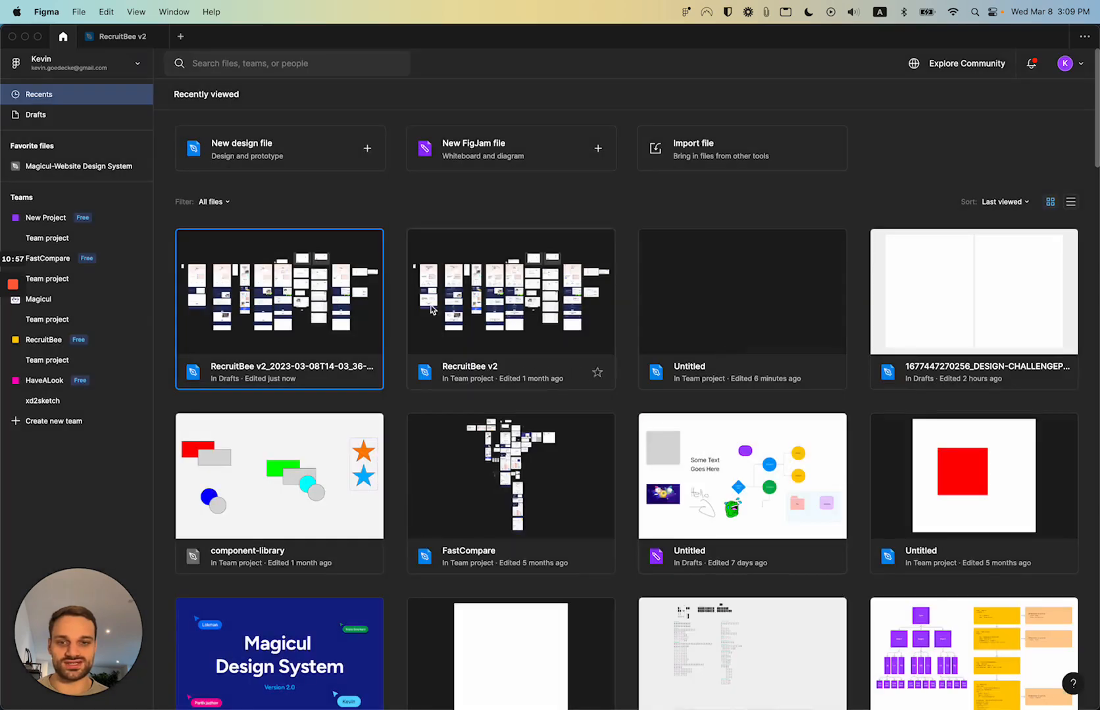
double_click(313, 277)
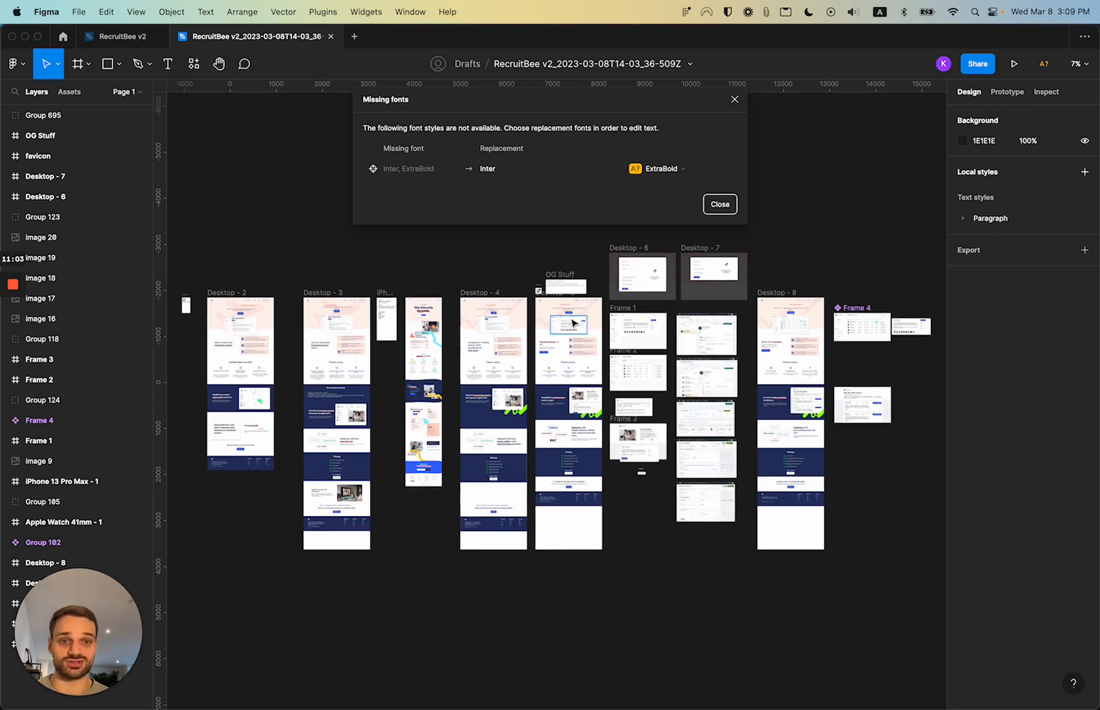
click(717, 205)
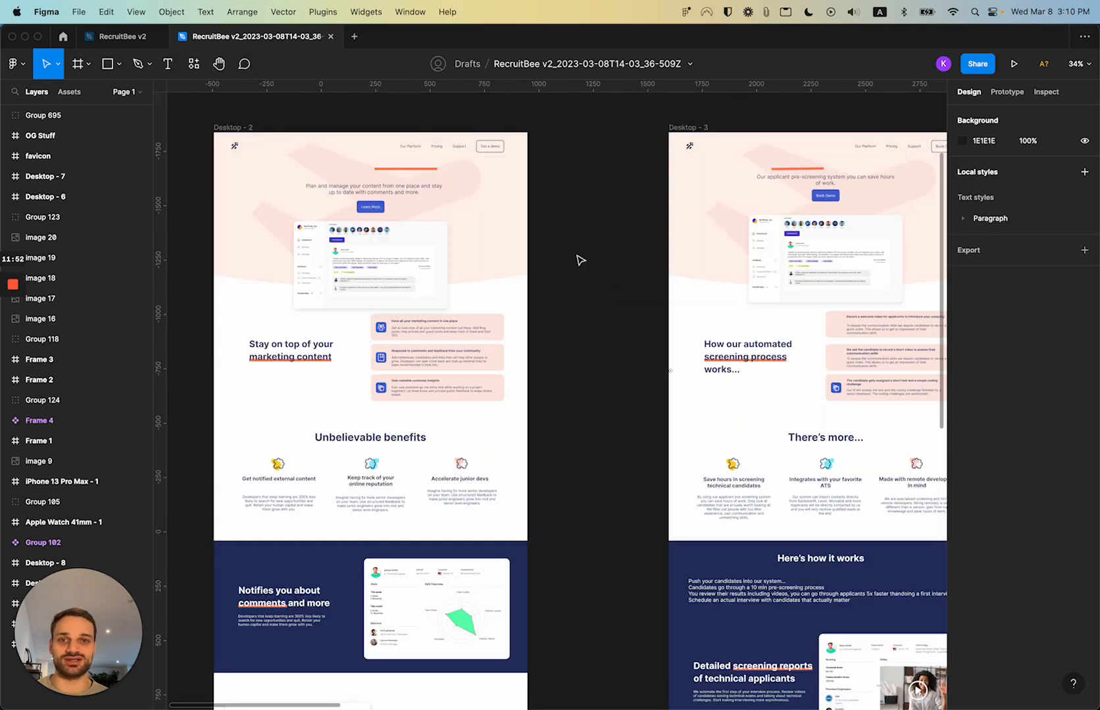